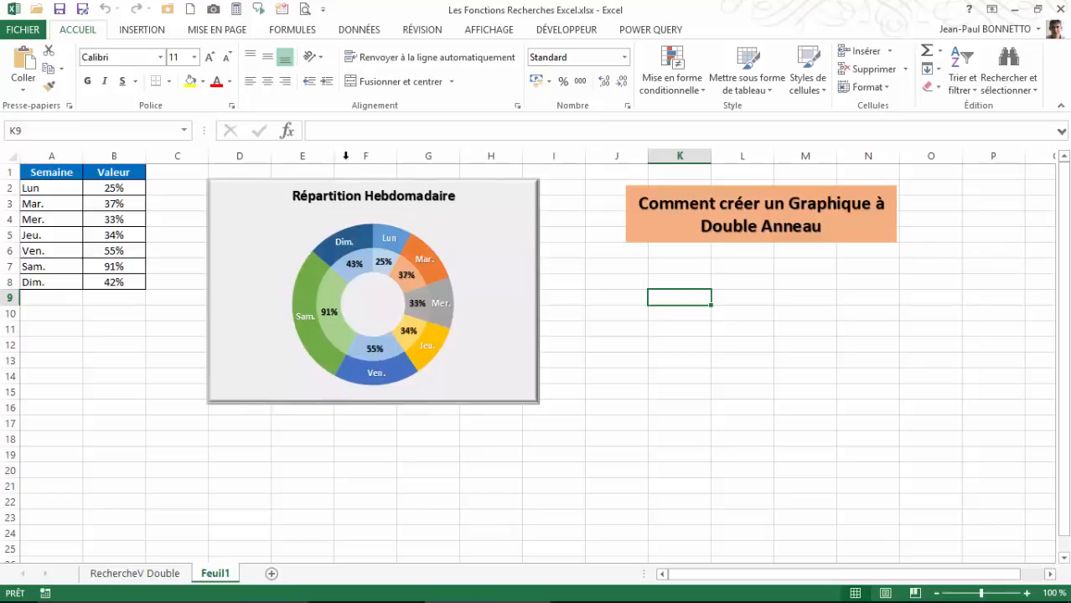
# Move the finished "Répartition Hebdomadaire" chart beneath the "Comment créer un Graphique à Double Anneau" title box.
pyautogui.click(479, 184)
pyautogui.moveTo(479, 184)
pyautogui.mouseDown()
pyautogui.moveTo(468, 179)
pyautogui.moveTo(480, 175)
pyautogui.mouseUp()
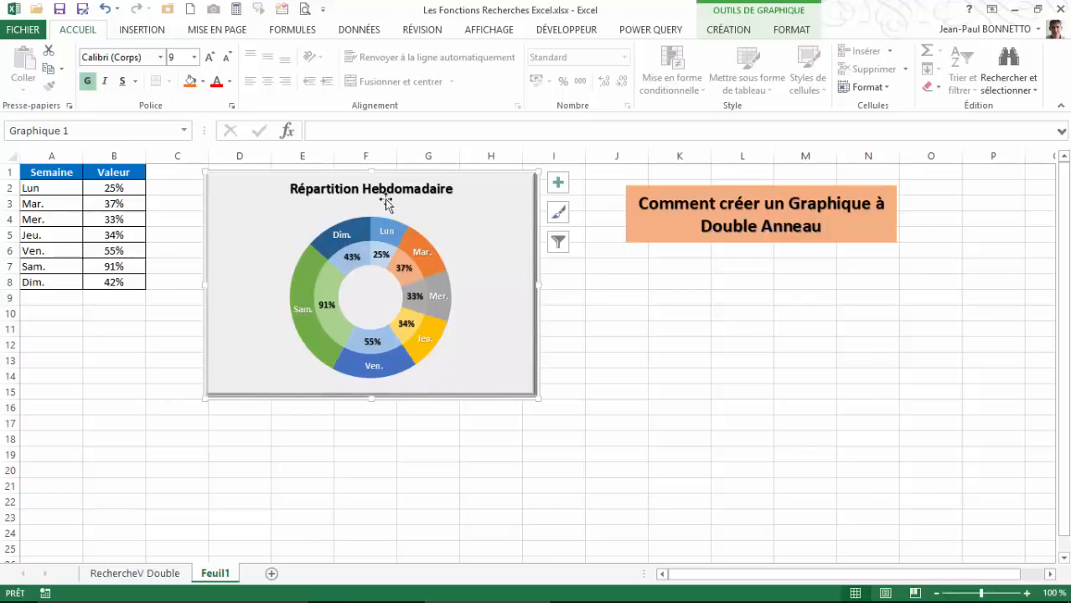
pyautogui.moveTo(415, 174); pyautogui.dragTo(896, 275)
pyautogui.click(347, 255)
# Review the source table's Semaine labels and Valeur percentages in rows 2 to 8.
pyautogui.click(48, 172)
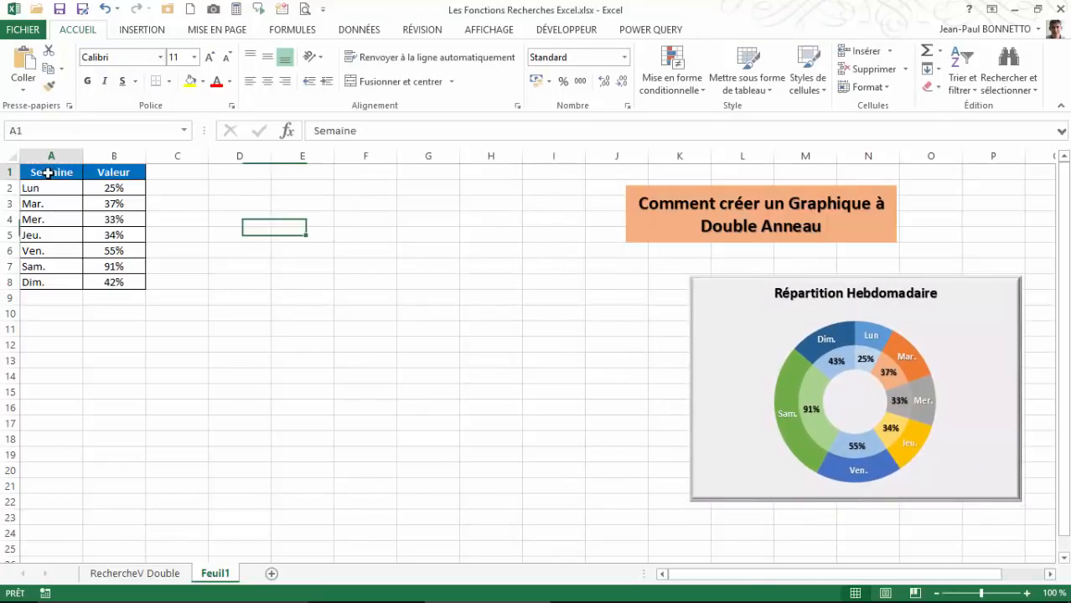
pyautogui.moveTo(51, 189); pyautogui.dragTo(40, 284)
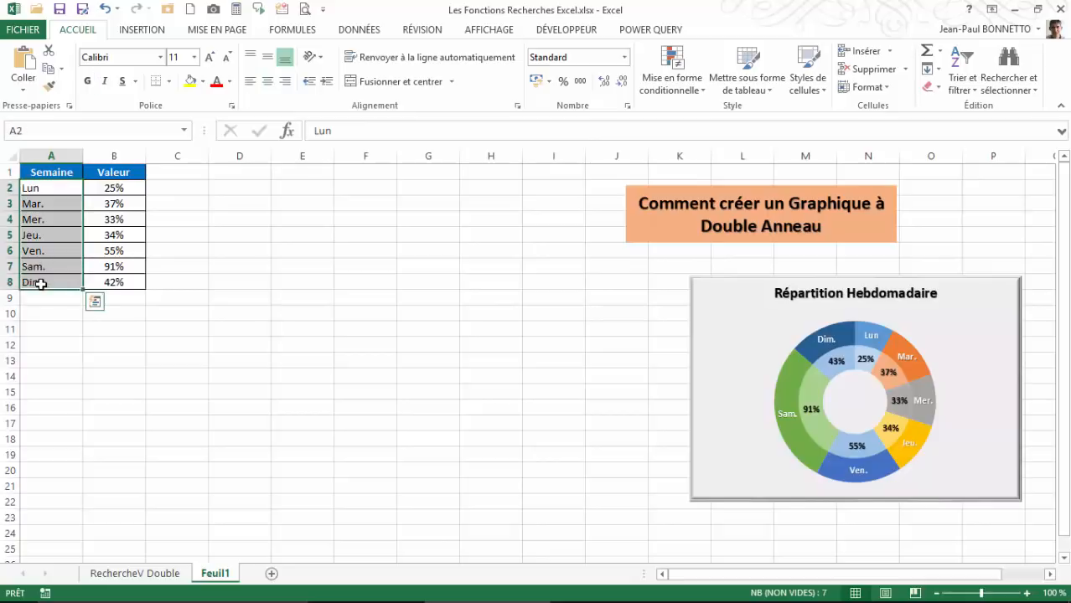
pyautogui.moveTo(114, 189); pyautogui.dragTo(117, 289)
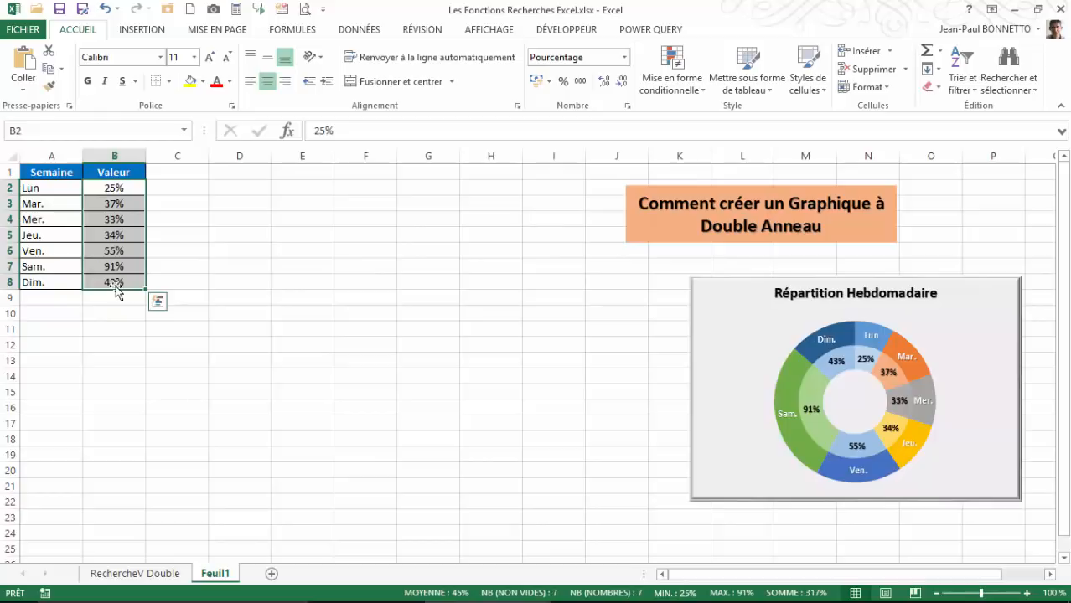
pyautogui.click(248, 235)
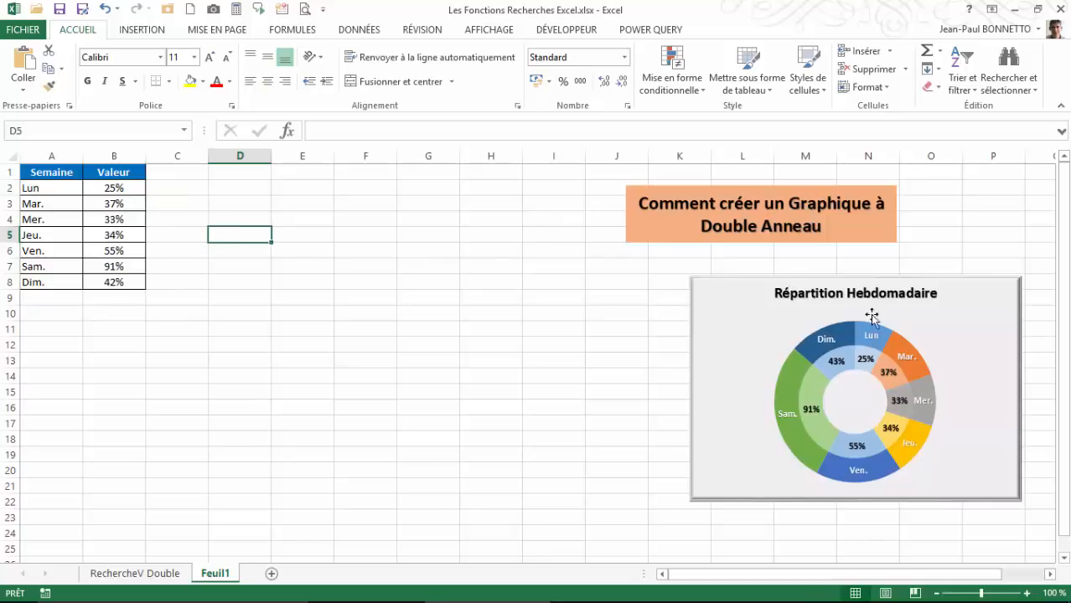
# Insert a doughnut chart from the Semaine and Valeur data in A1:B8.
pyautogui.moveTo(50, 172); pyautogui.dragTo(107, 282)
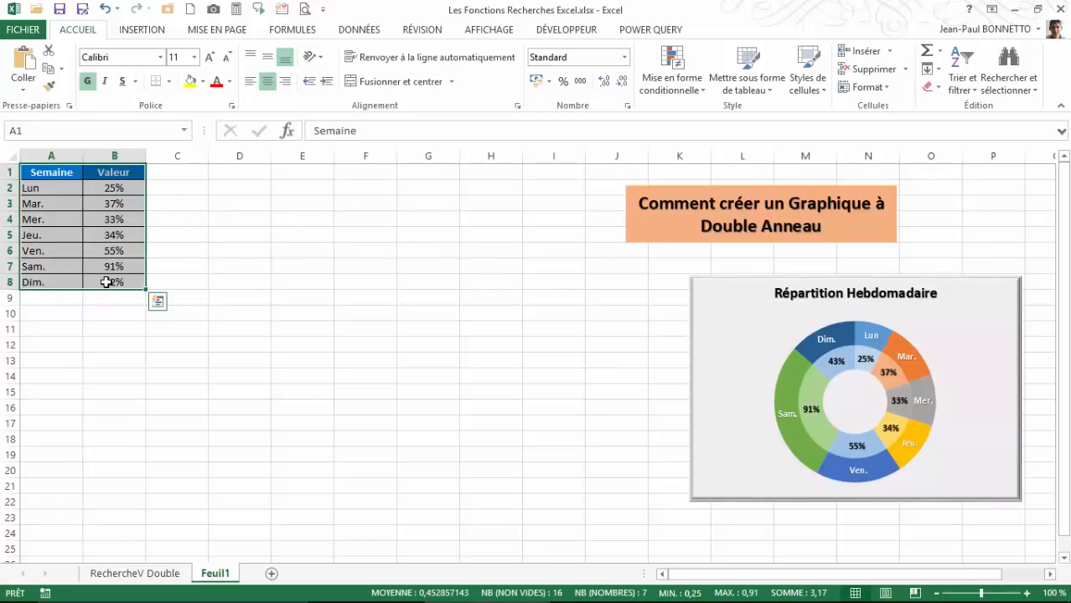
pyautogui.click(138, 30)
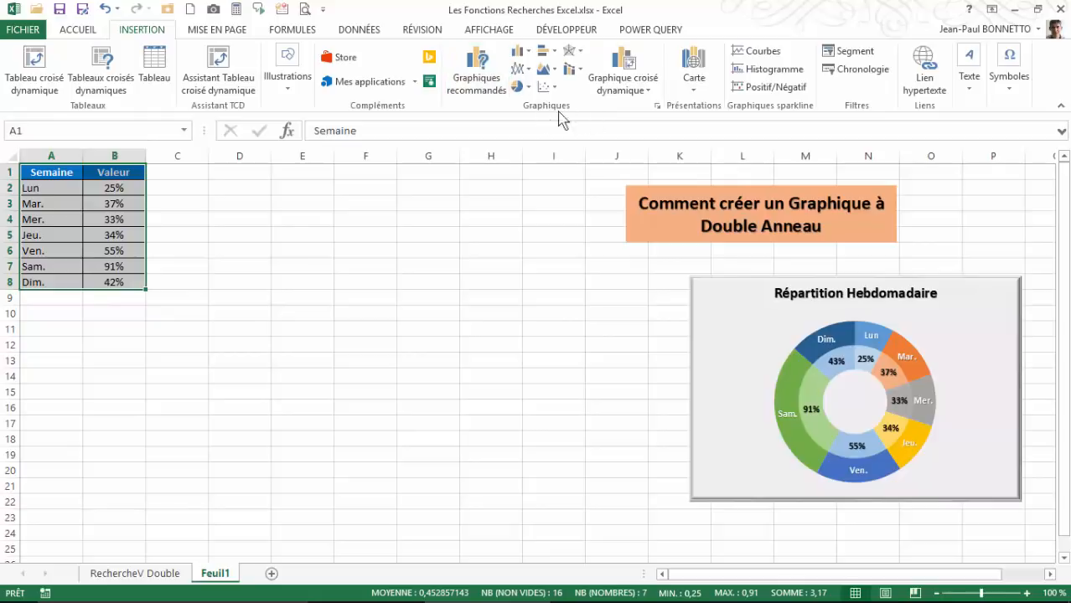
pyautogui.click(519, 89)
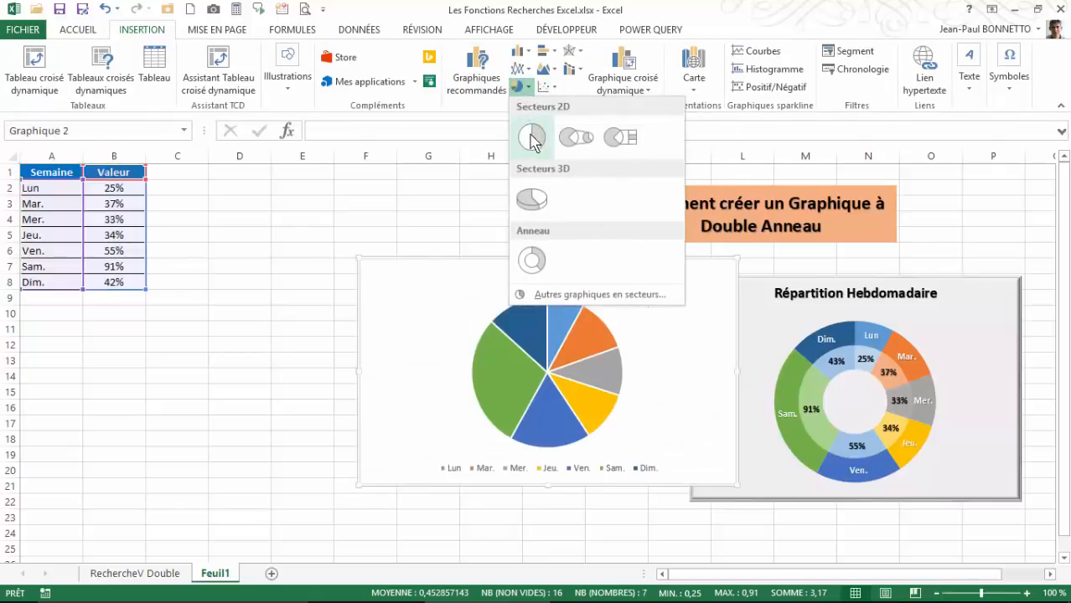
pyautogui.click(533, 262)
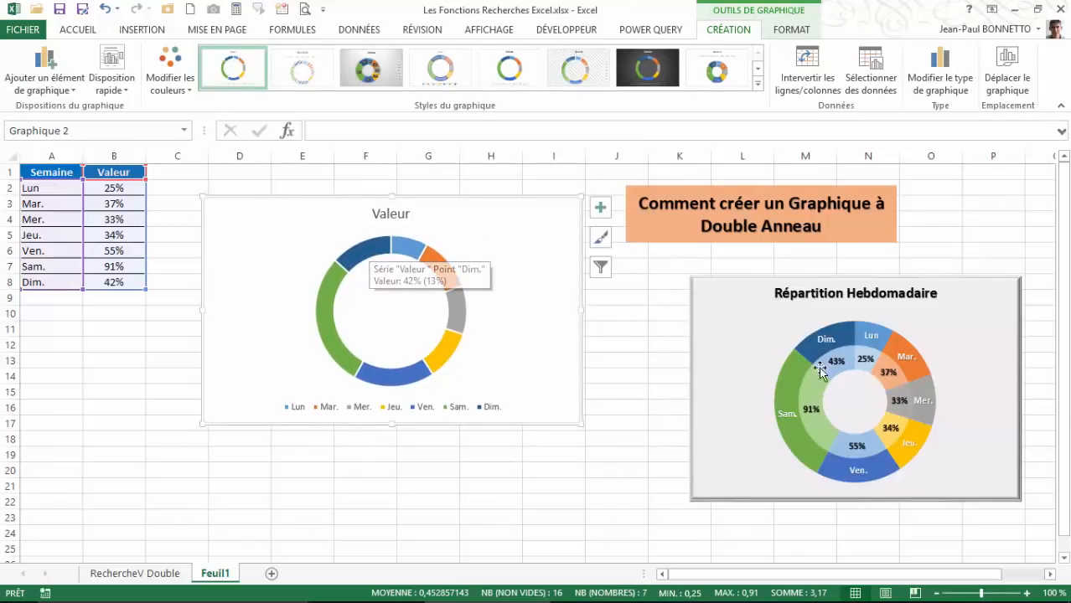
# Duplicate the Valeur series within the new doughnut chart by copying and pasting it as a second ring.
pyautogui.click(363, 251)
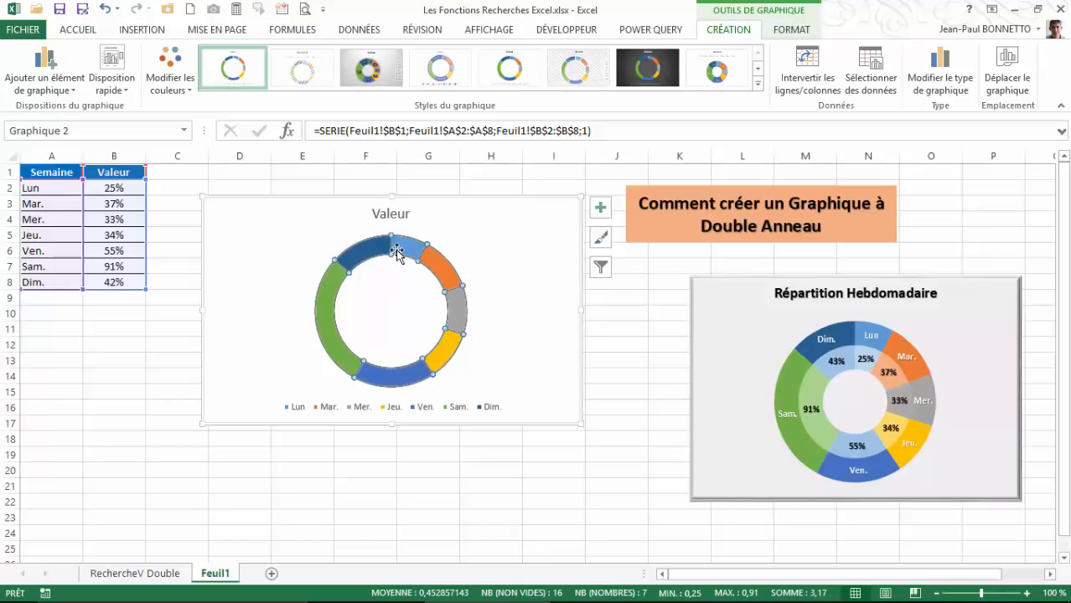
pyautogui.click(88, 32)
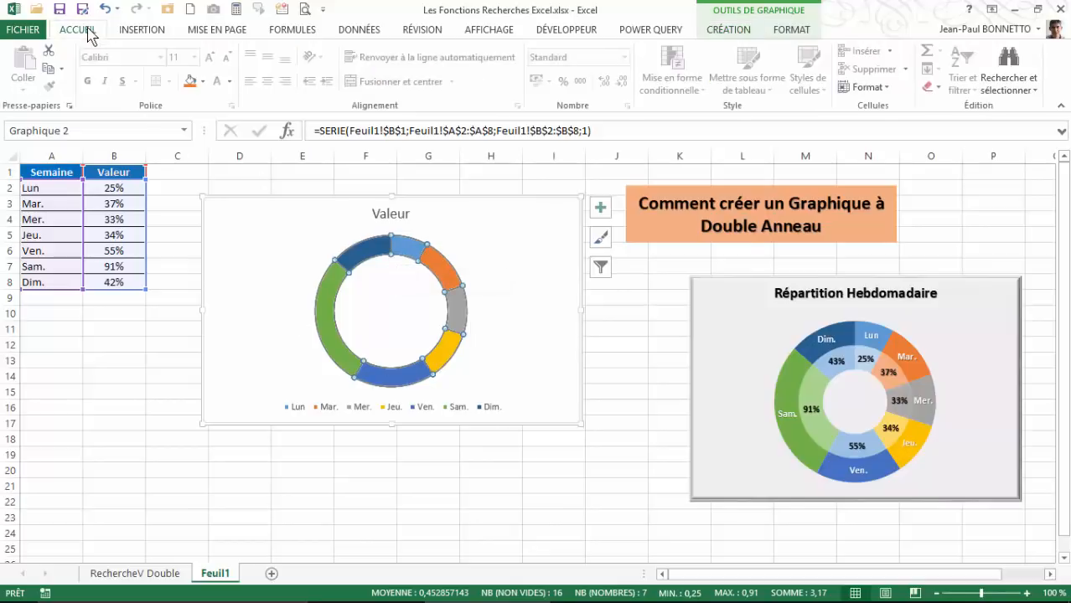
pyautogui.click(48, 71)
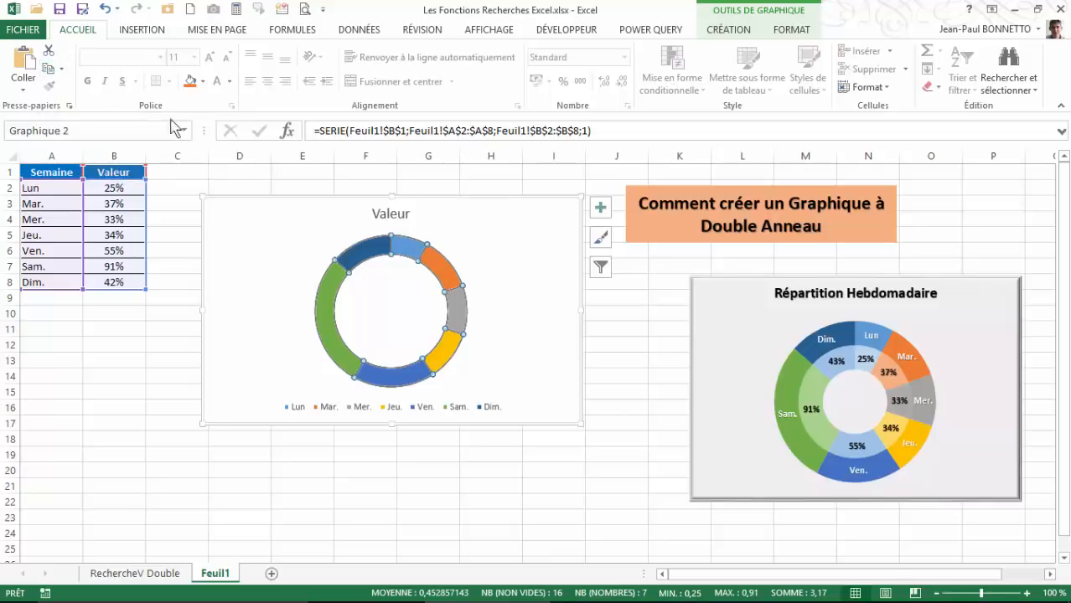
pyautogui.click(23, 66)
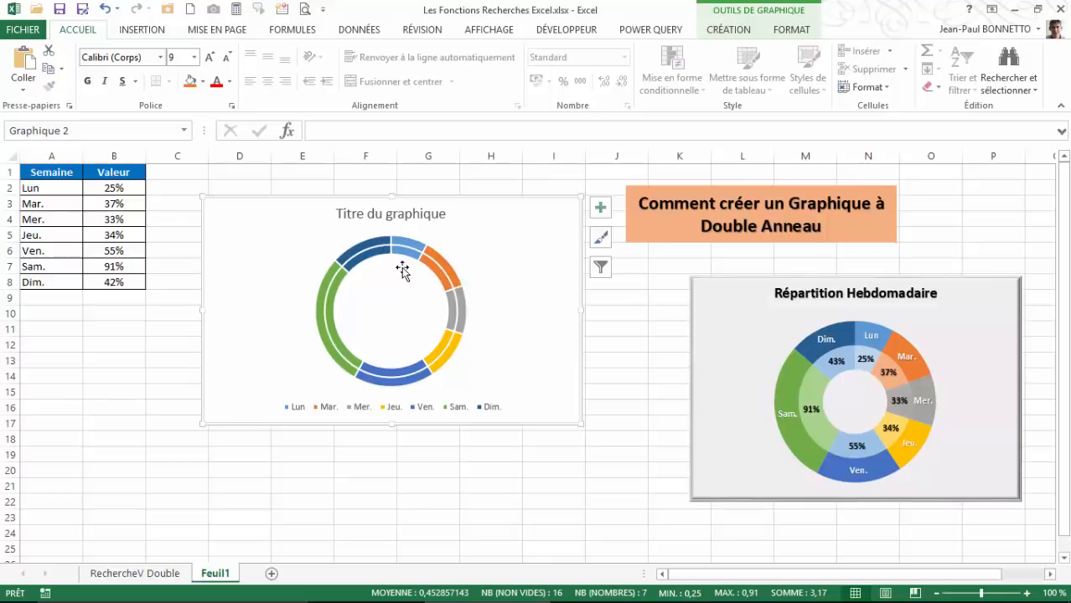
# Set the new chart's doughnut hole size to 40% in the series formatting options.
pyautogui.rightClick(456, 303)
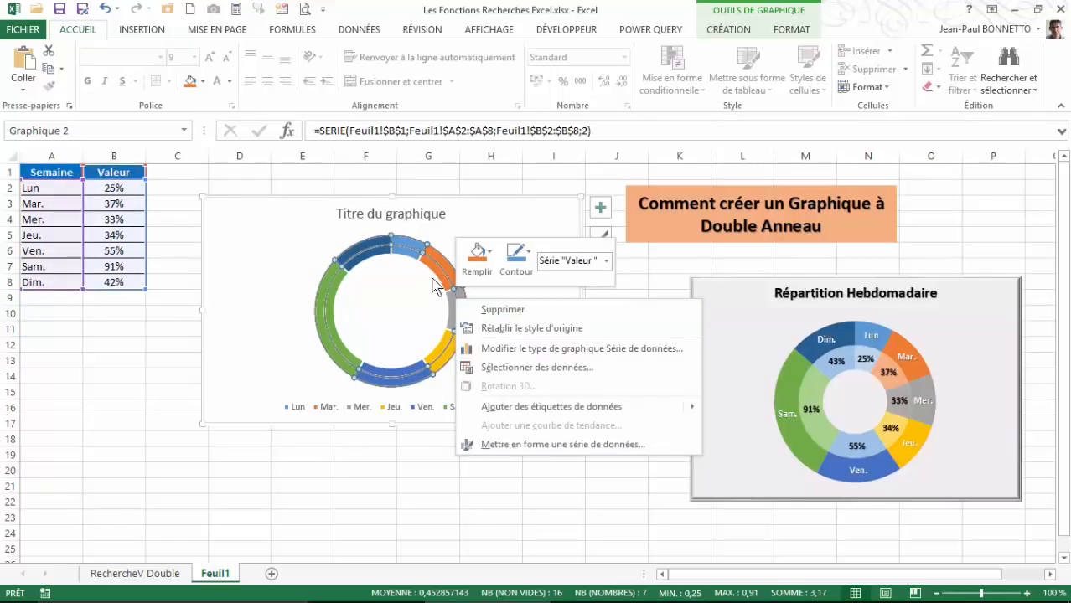
pyautogui.click(537, 446)
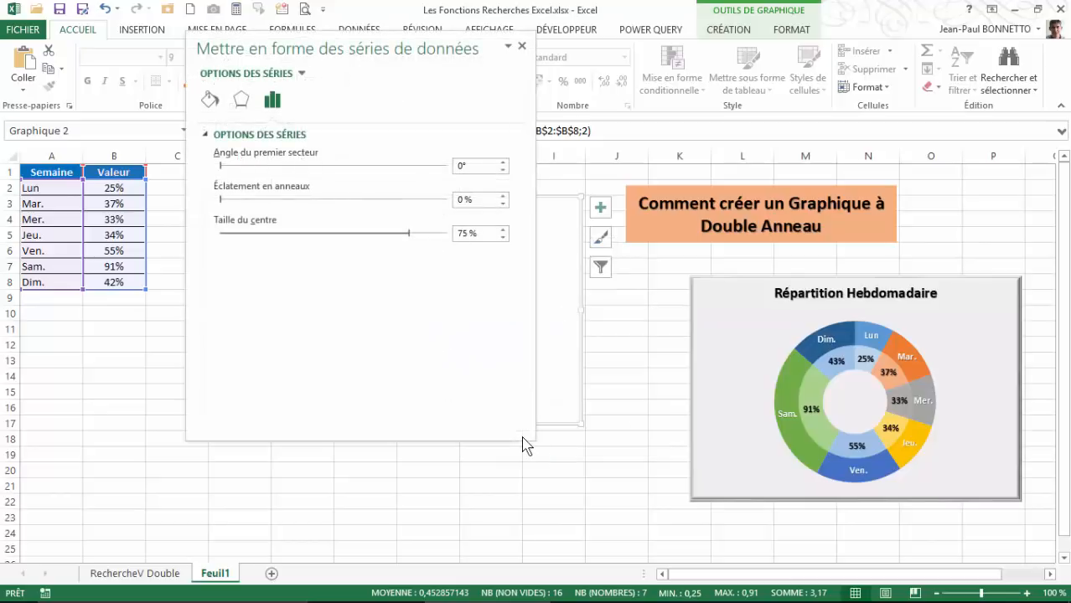
pyautogui.moveTo(405, 48); pyautogui.dragTo(831, 147)
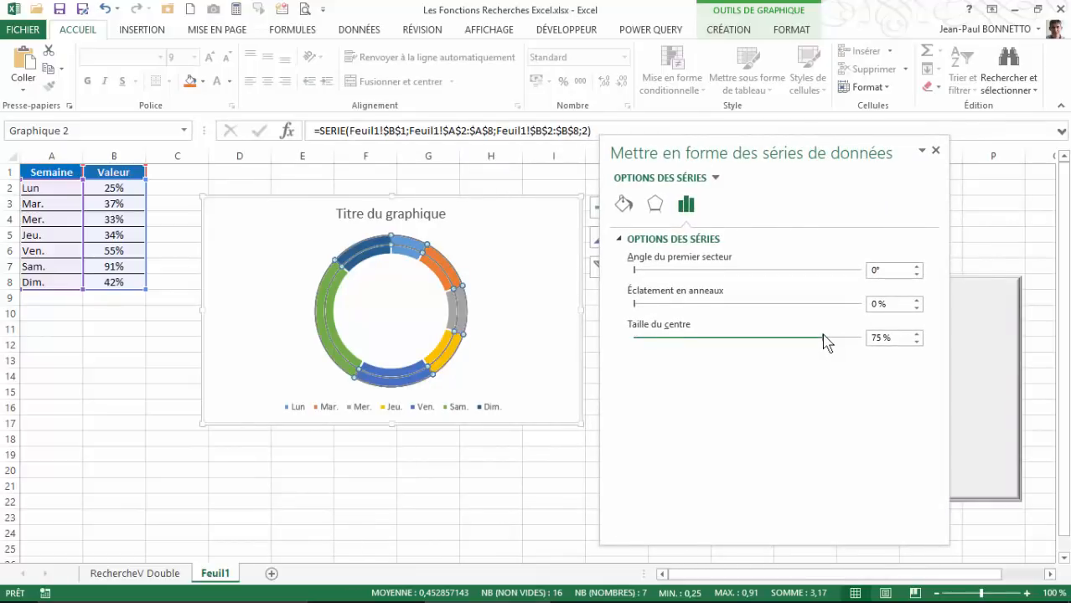
pyautogui.moveTo(825, 342); pyautogui.dragTo(745, 344)
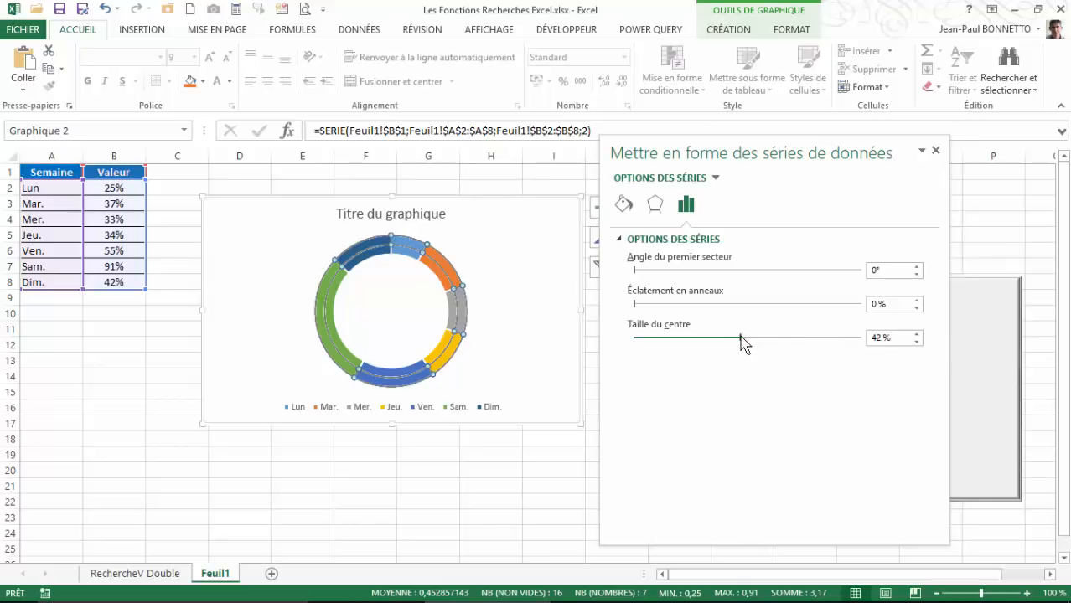
pyautogui.moveTo(739, 337); pyautogui.dragTo(739, 338)
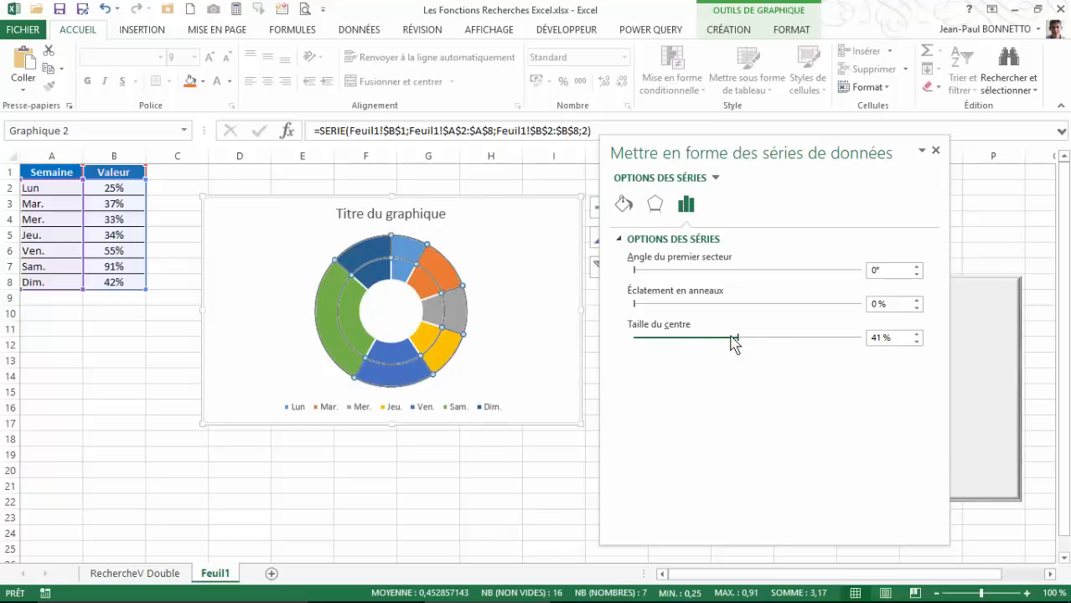
pyautogui.moveTo(727, 339); pyautogui.dragTo(737, 340)
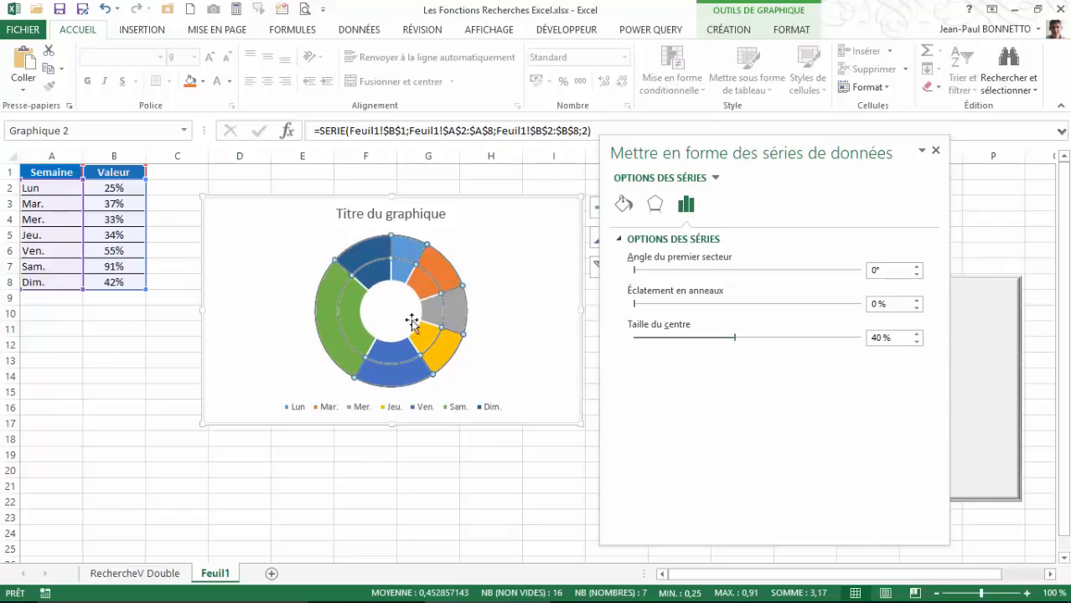
pyautogui.click(935, 150)
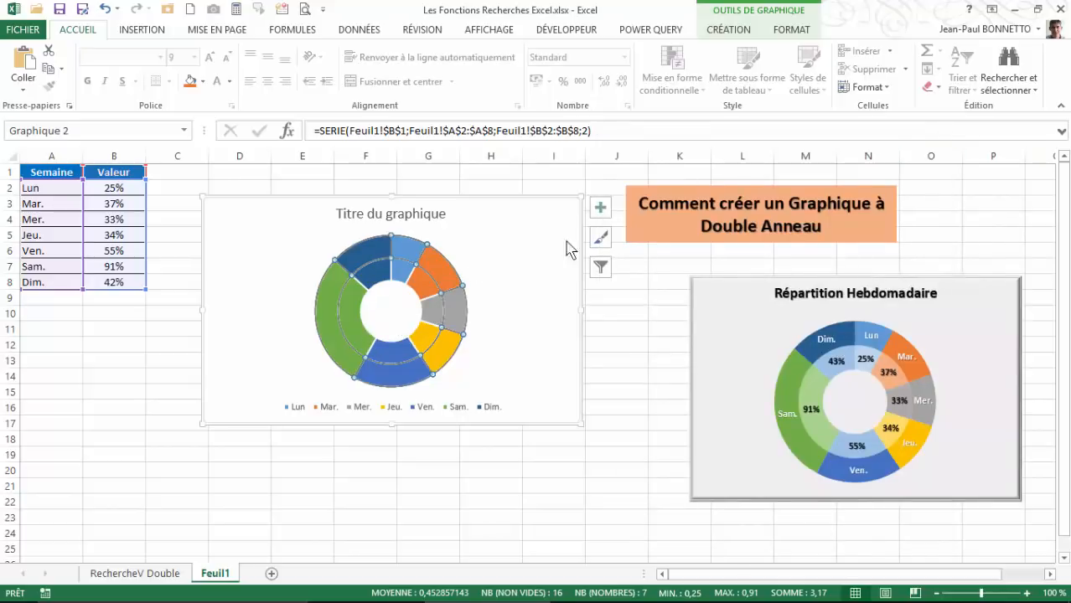
pyautogui.click(591, 313)
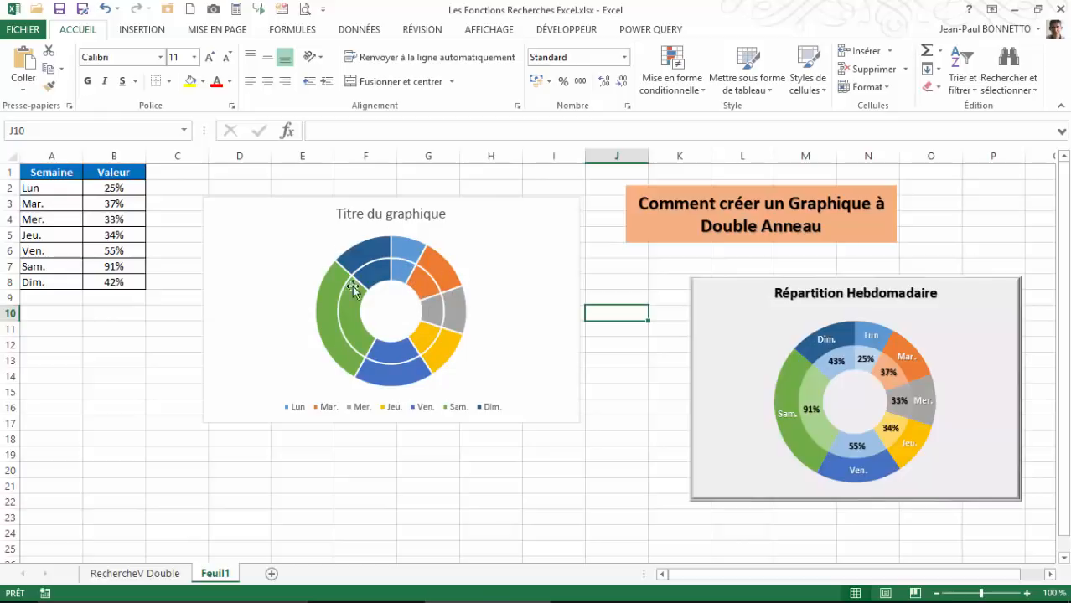
# Remove the outlines from both the outer and inner rings of the new doughnut chart.
pyautogui.click(404, 262)
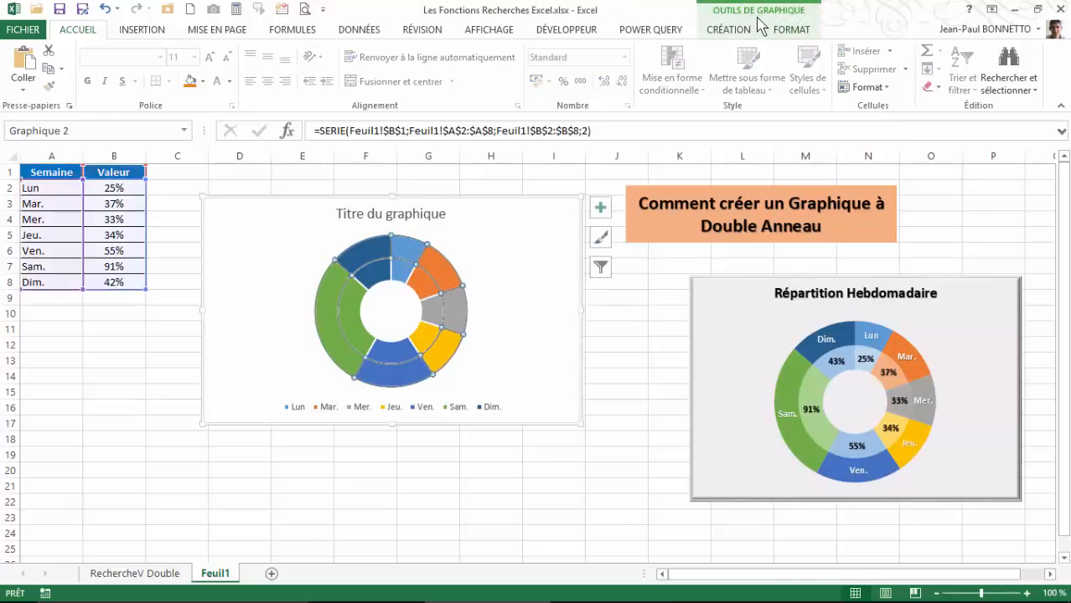
pyautogui.click(791, 30)
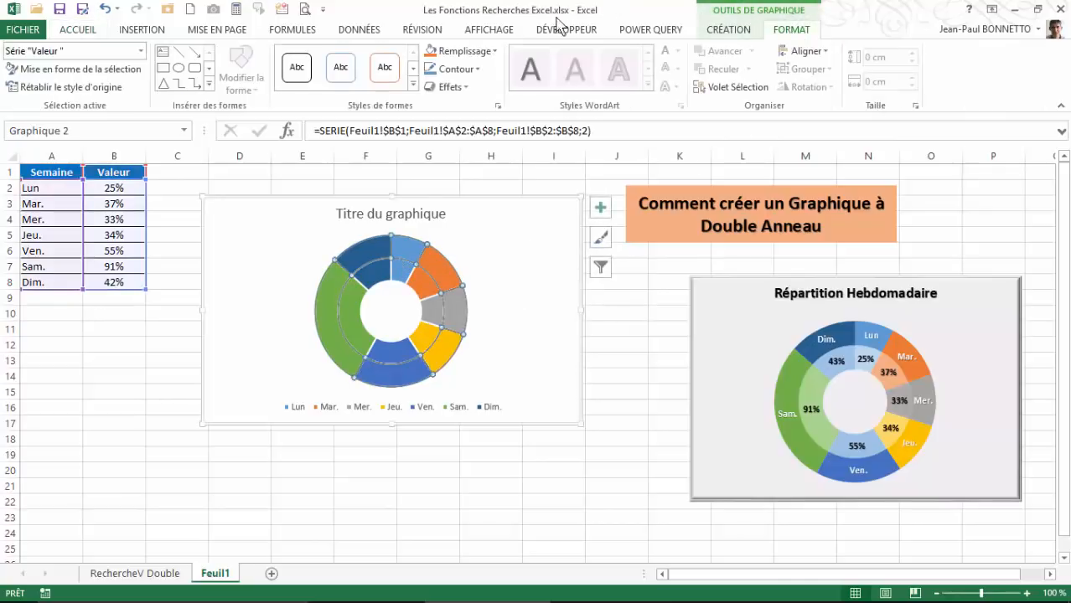
pyautogui.click(457, 69)
pyautogui.click(469, 227)
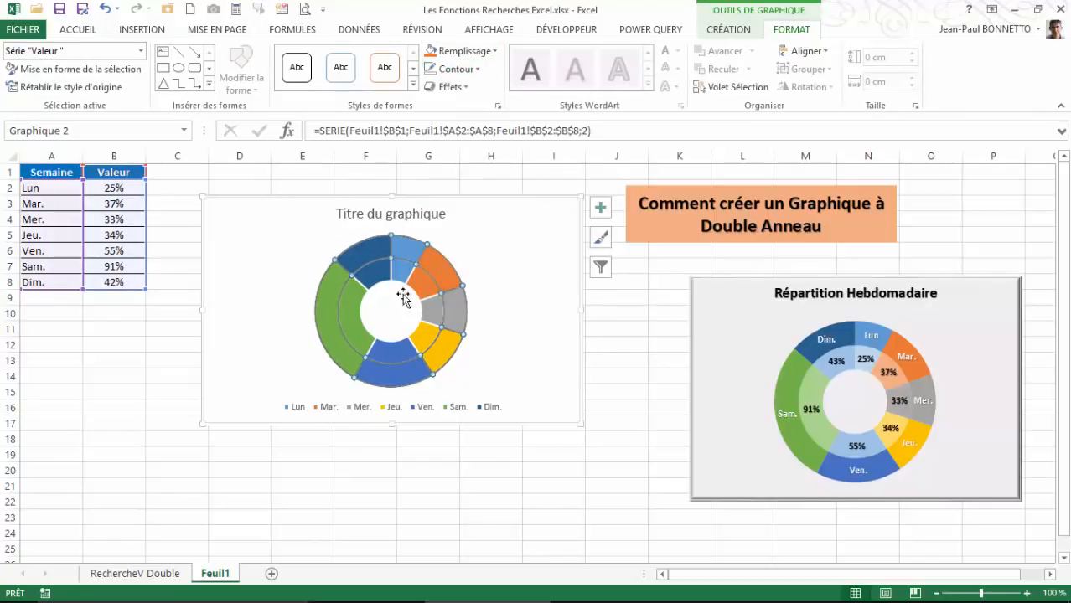
pyautogui.click(622, 326)
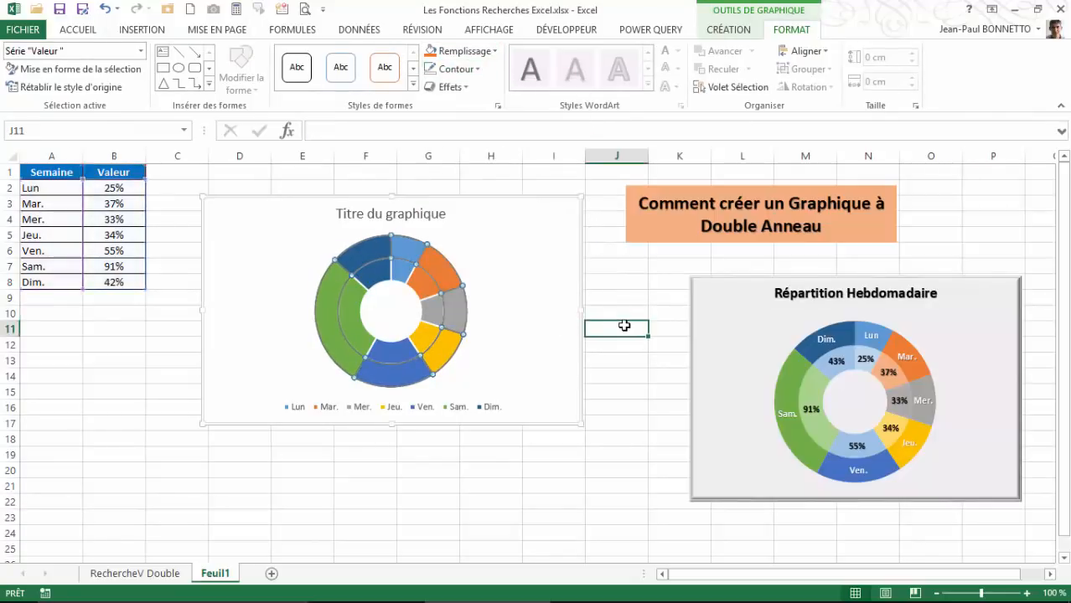
pyautogui.click(394, 273)
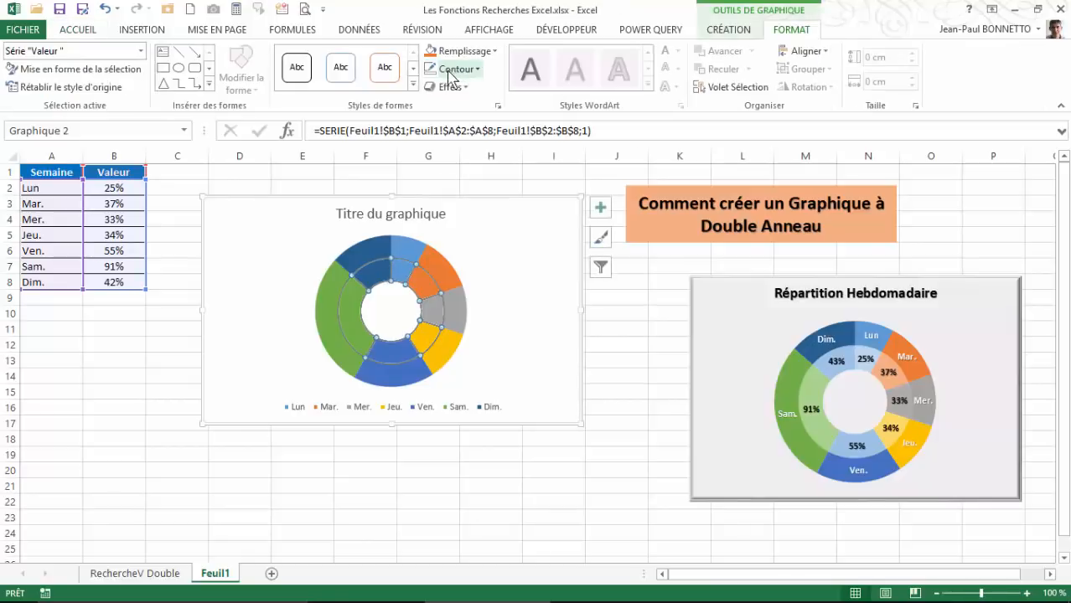
pyautogui.click(620, 327)
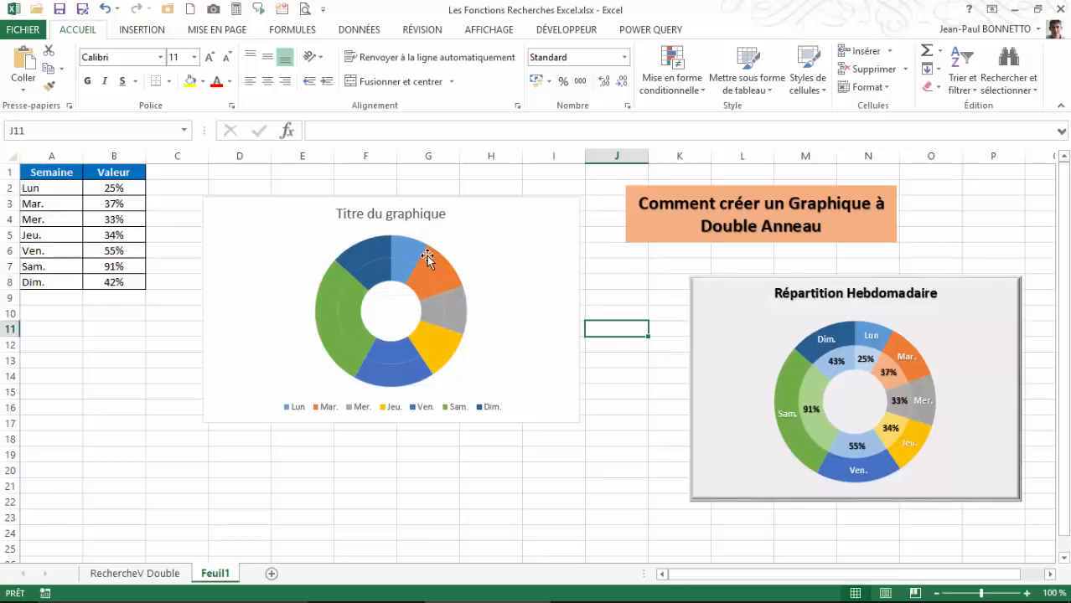
# Fill only the inner ring's Dim. segment with a darker shade of the blue theme colour.
pyautogui.moveTo(427, 259)
pyautogui.click(372, 271)
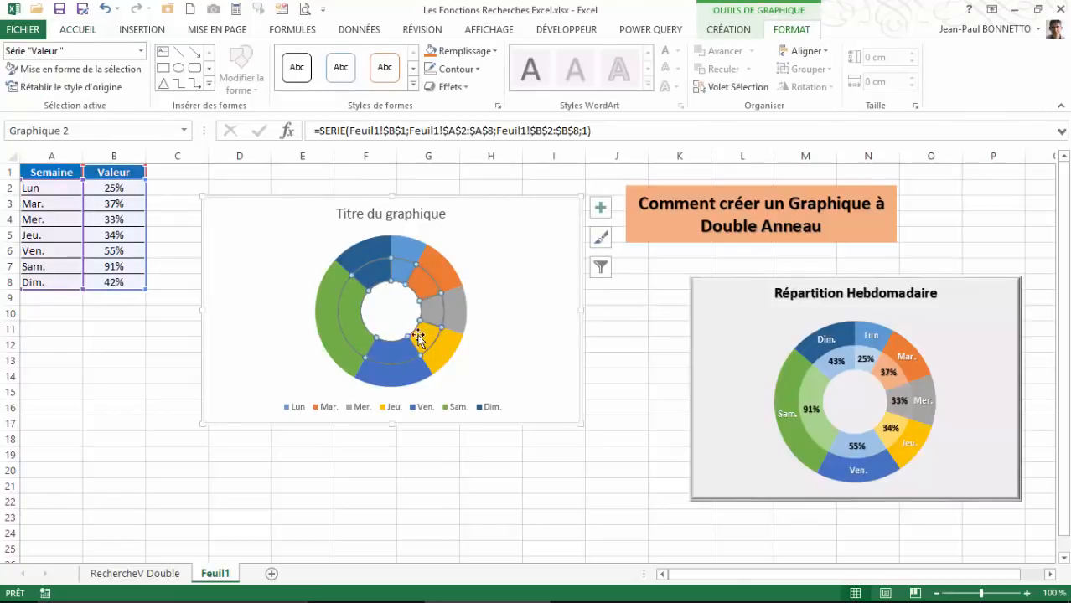
pyautogui.click(379, 273)
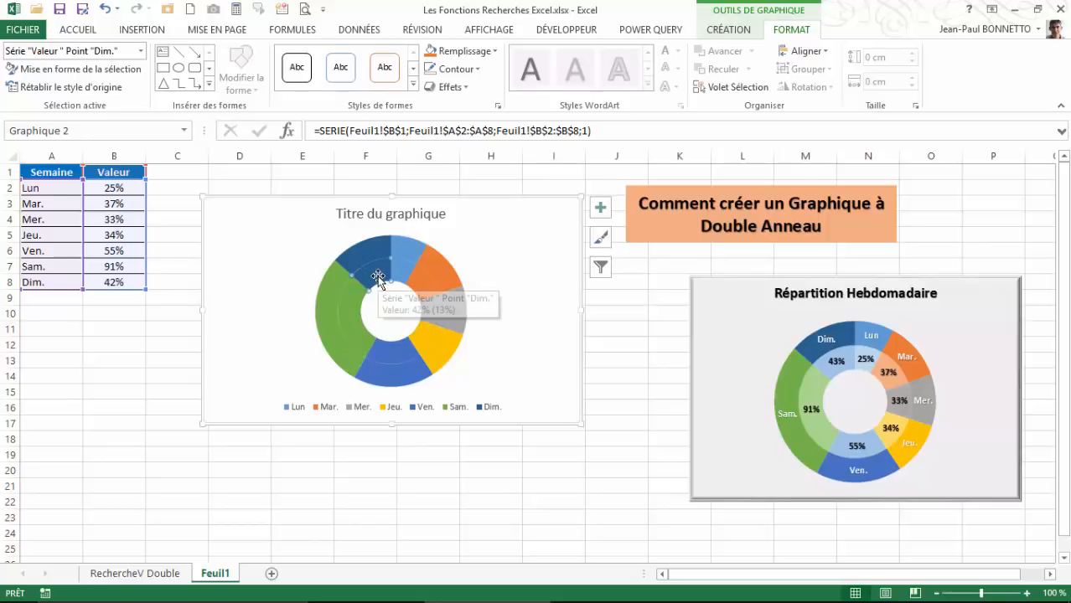
pyautogui.click(494, 52)
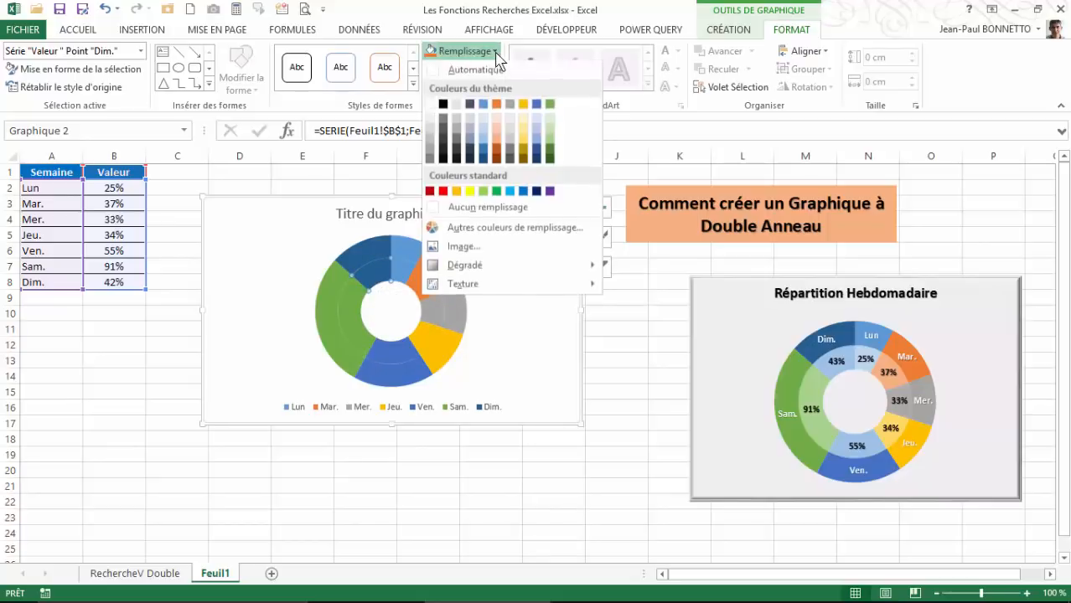
pyautogui.click(486, 153)
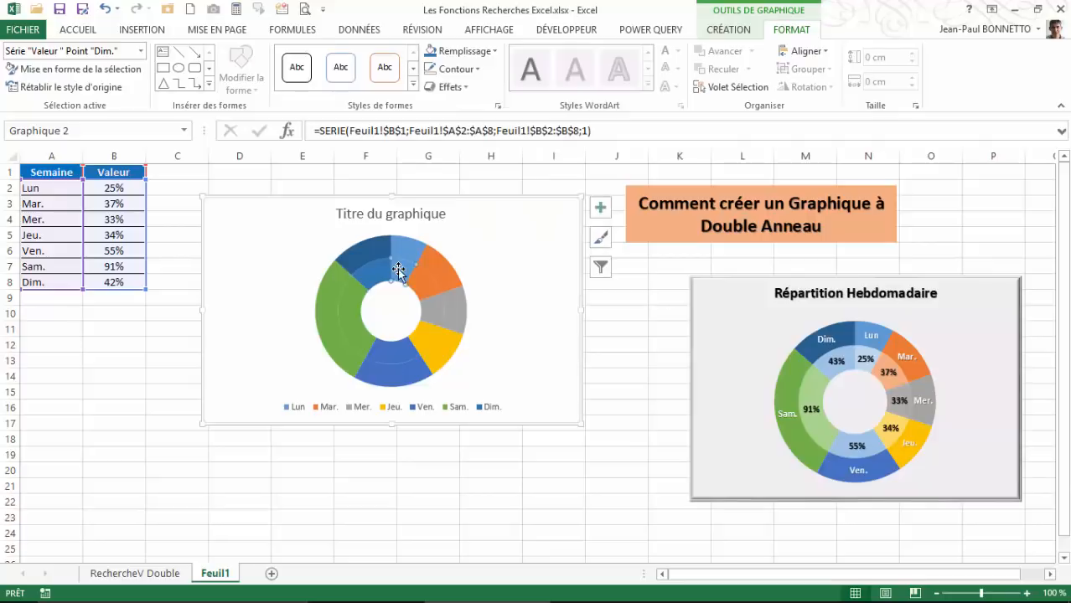
# Fill the inner ring's Lun segment with light blue and its Mar. segment with light orange.
pyautogui.click(400, 270)
pyautogui.click(461, 51)
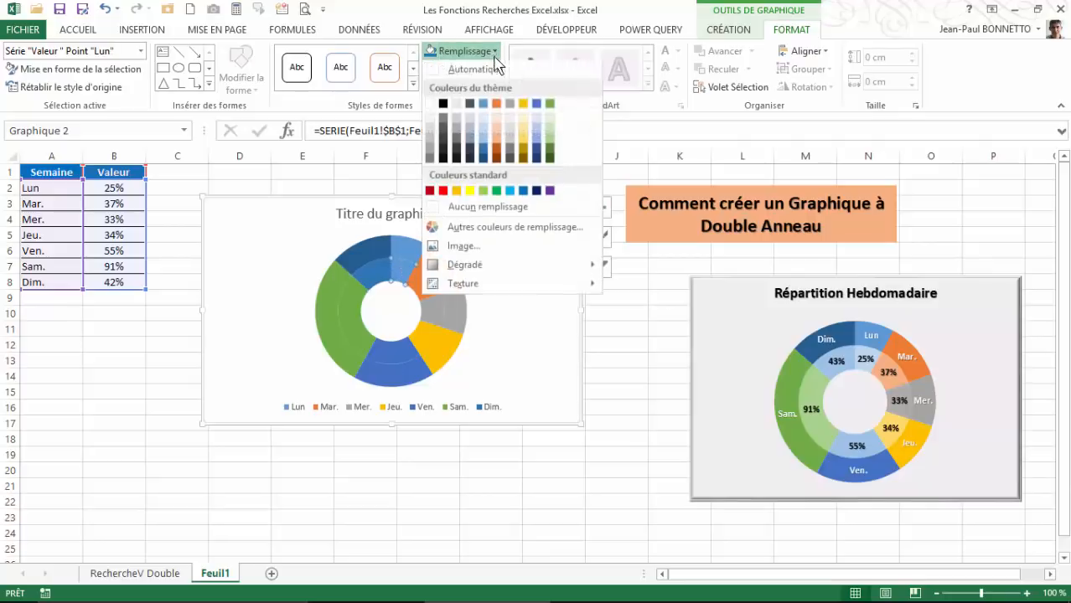
pyautogui.click(485, 129)
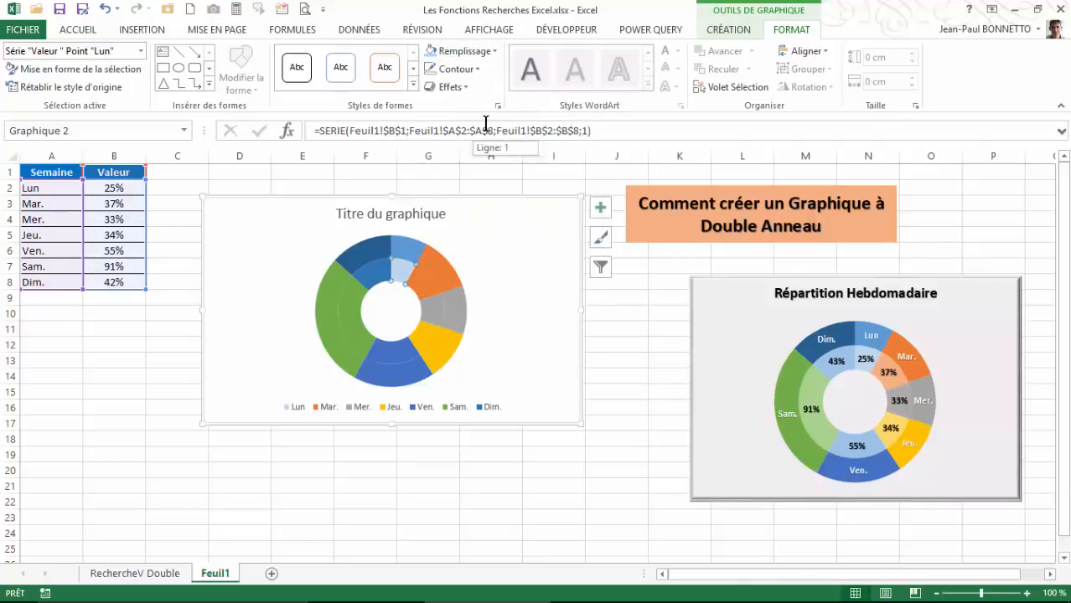
pyautogui.click(426, 268)
pyautogui.click(490, 51)
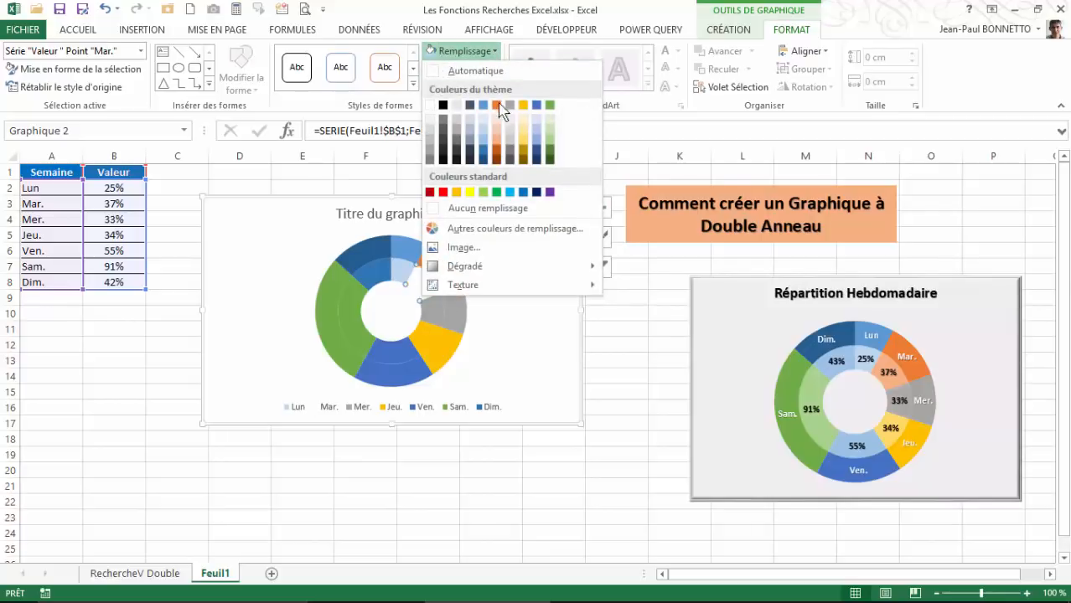
pyautogui.click(497, 138)
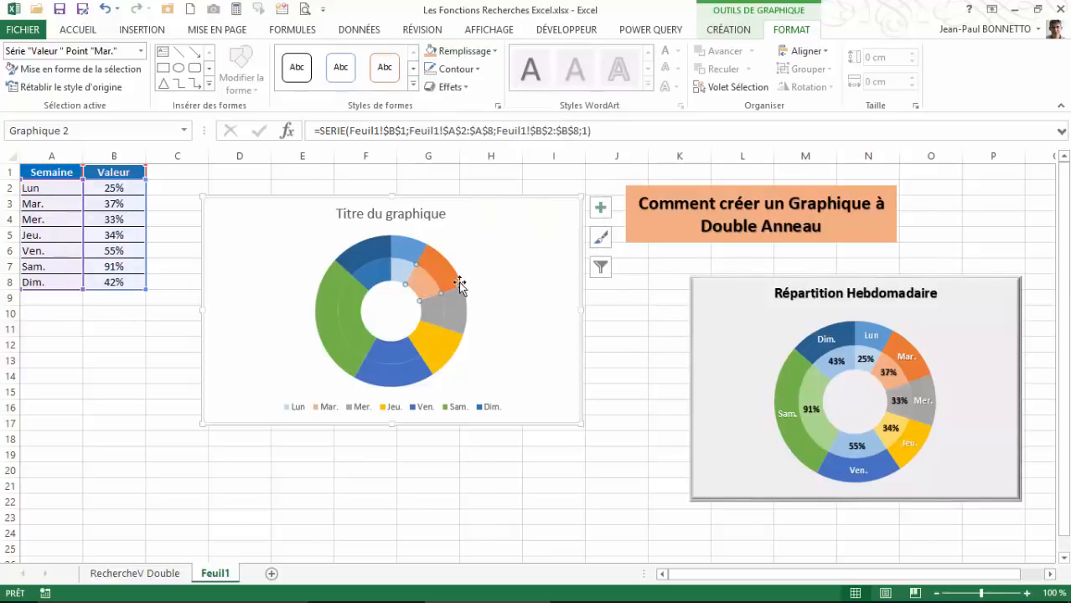
# Fill the inner ring's Mer. segment with light grey and its Jeu. segment with light yellow.
pyautogui.click(434, 310)
pyautogui.click(492, 52)
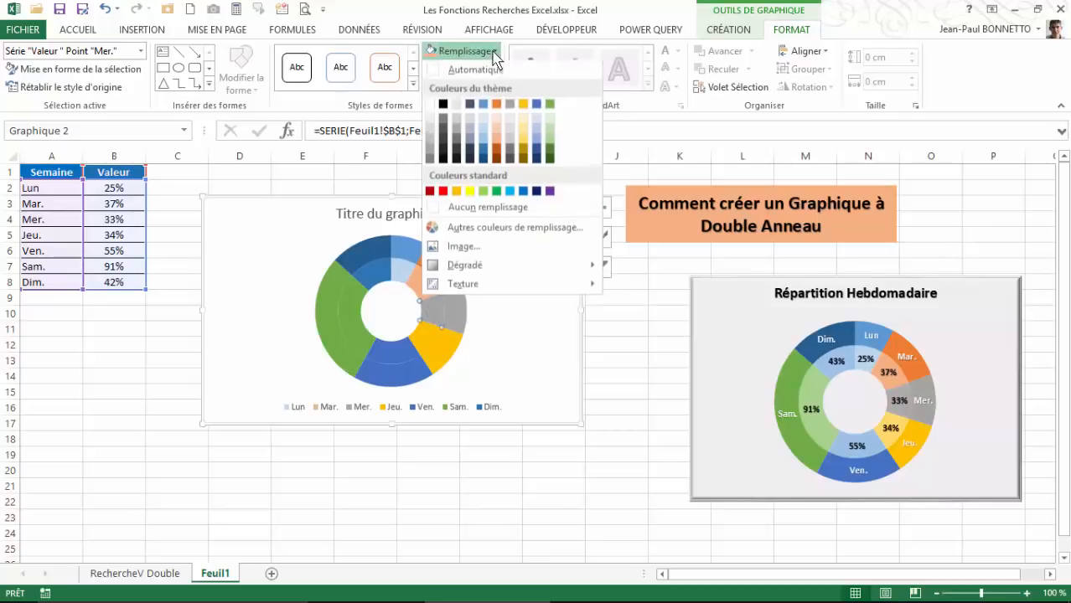
pyautogui.click(434, 136)
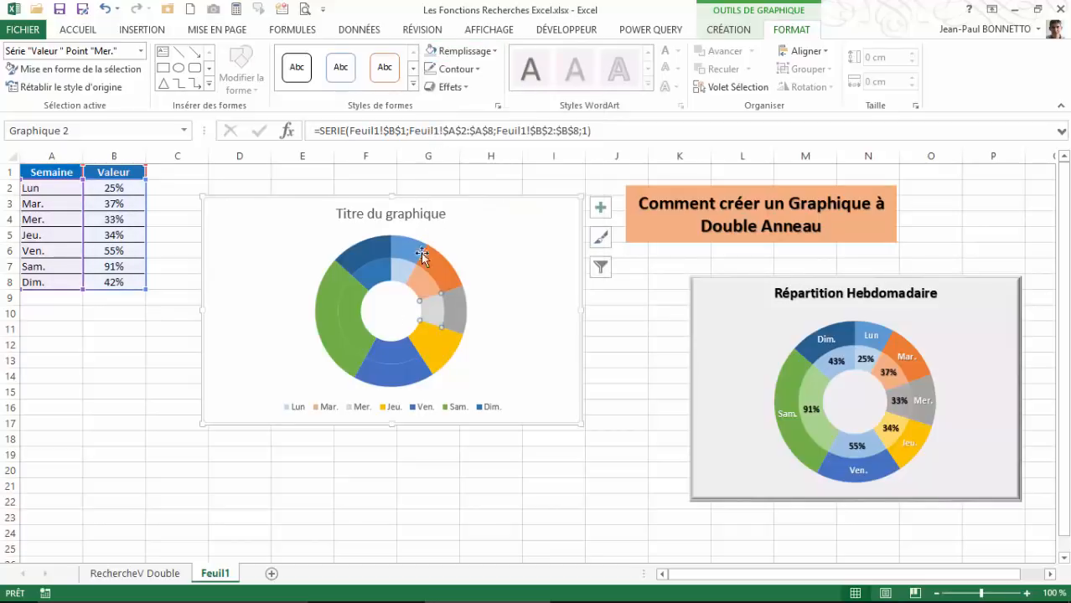
pyautogui.click(424, 335)
pyautogui.click(494, 52)
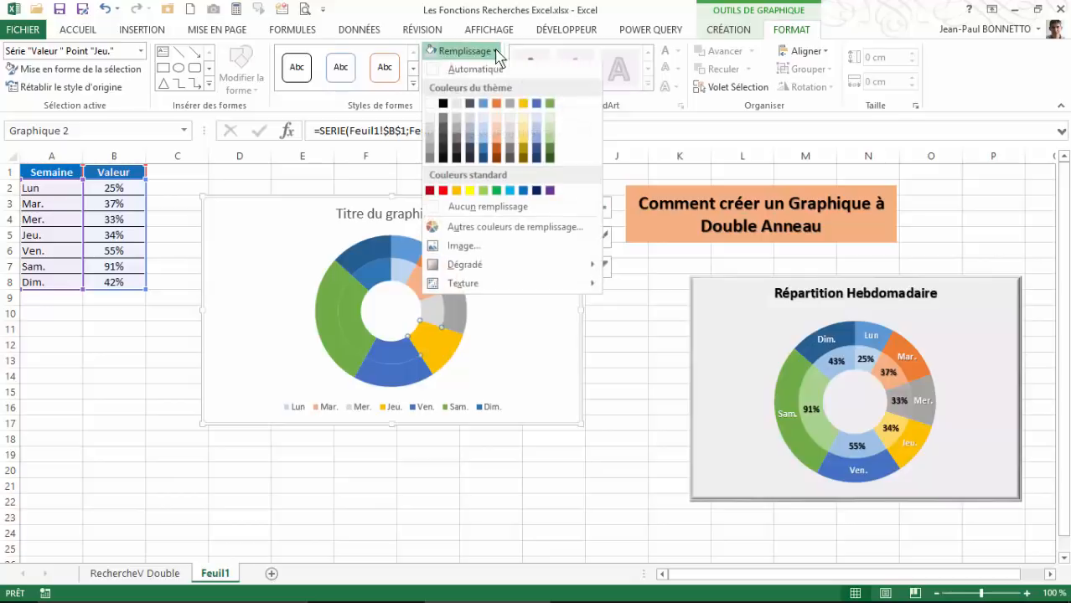
pyautogui.click(526, 136)
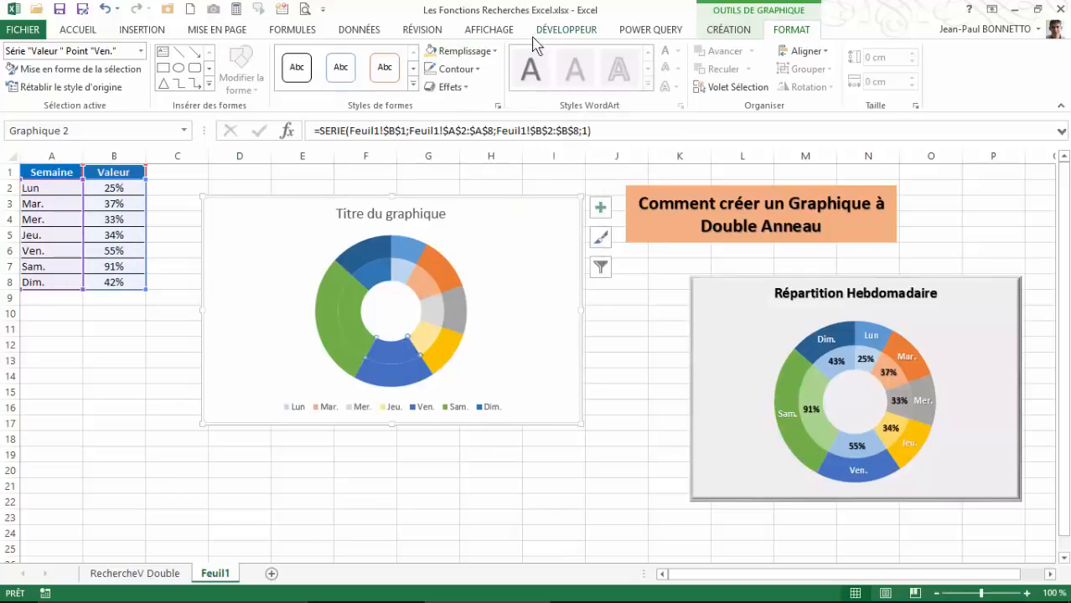
# Fill the inner ring's Ven. segment with light blue and its Sam. segment with light green.
pyautogui.click(496, 51)
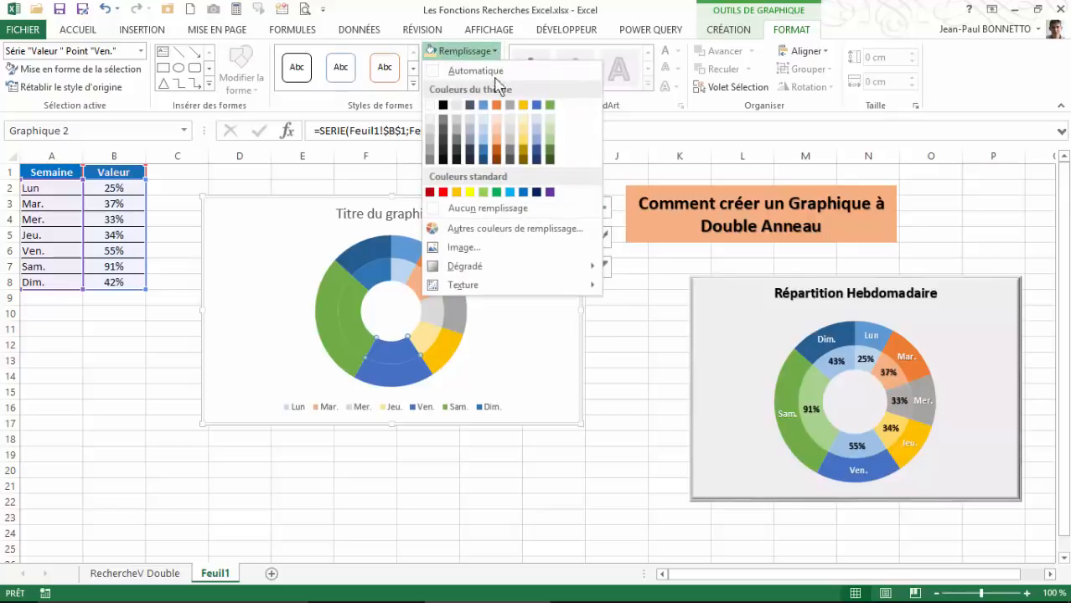
pyautogui.click(536, 132)
pyautogui.click(346, 311)
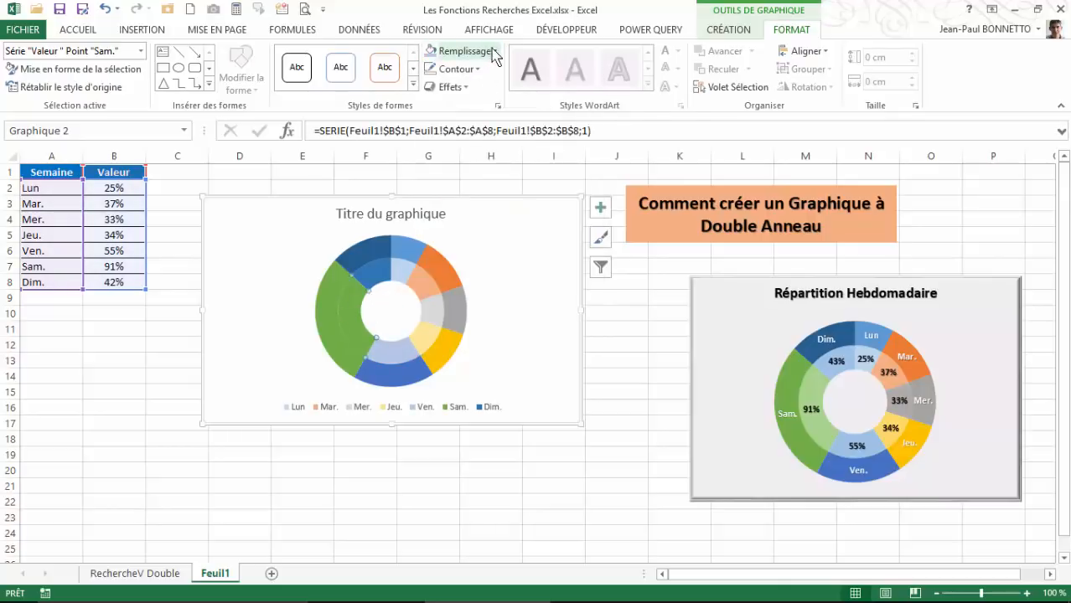
pyautogui.click(461, 50)
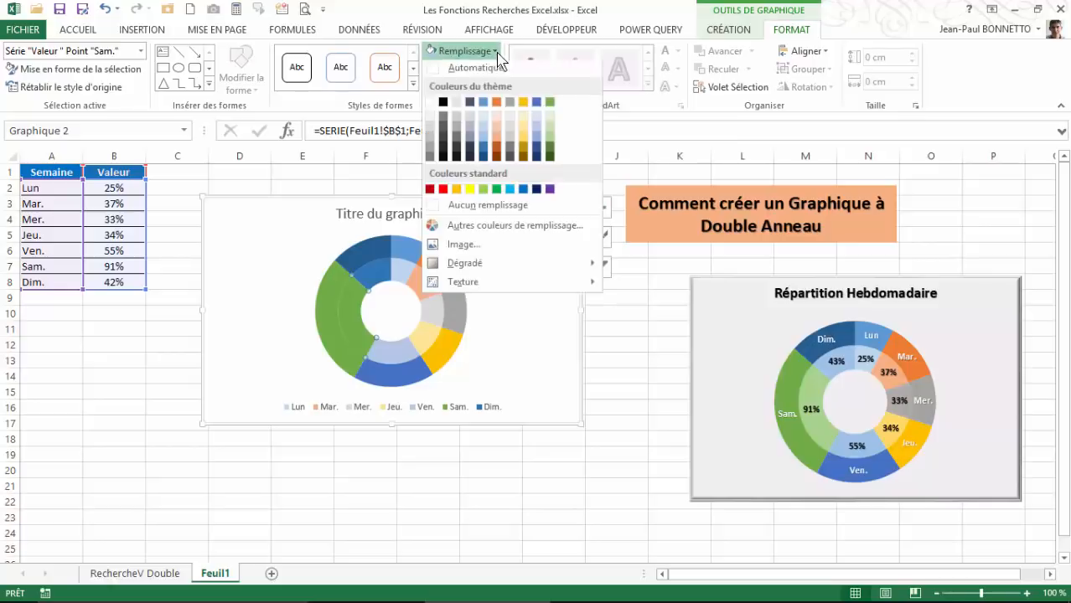
pyautogui.click(553, 145)
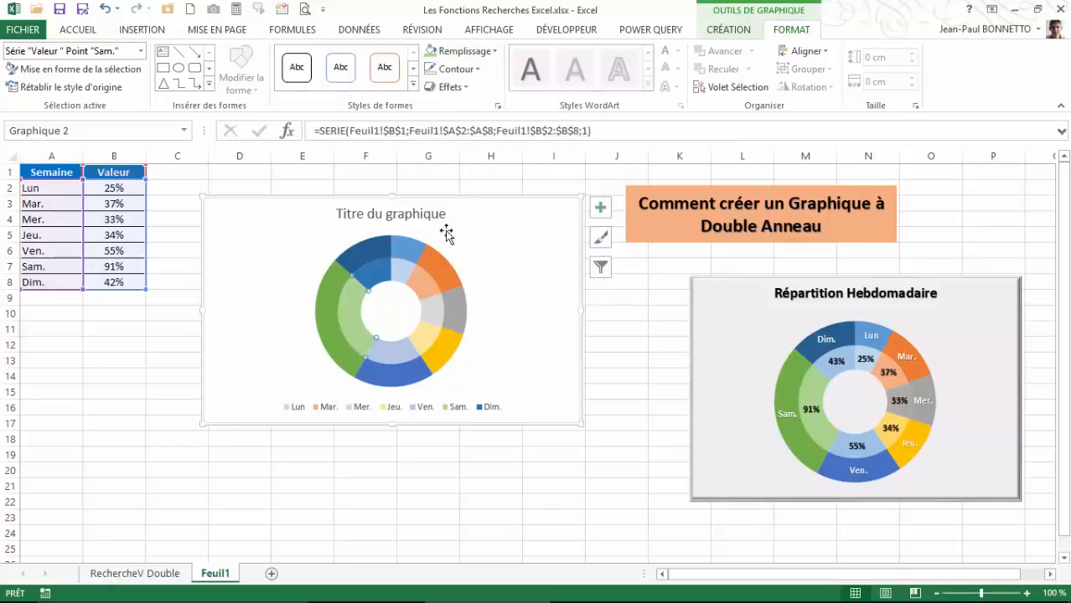
pyautogui.click(191, 328)
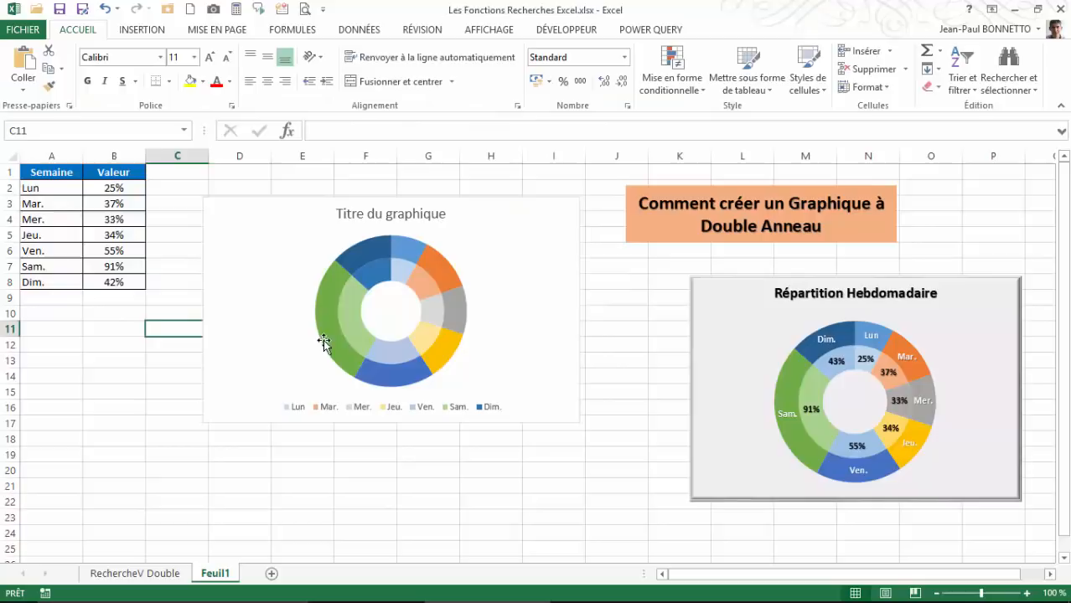
# Change the fill of the inner ring's Dim. segment to a light blue theme shade.
pyautogui.click(394, 283)
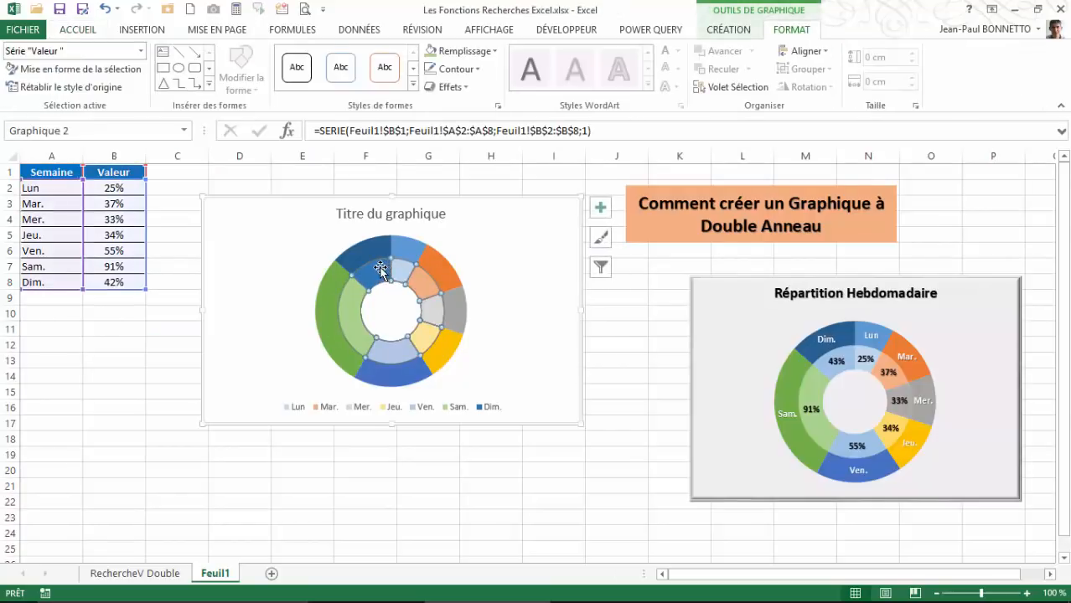
pyautogui.click(393, 282)
pyautogui.click(461, 51)
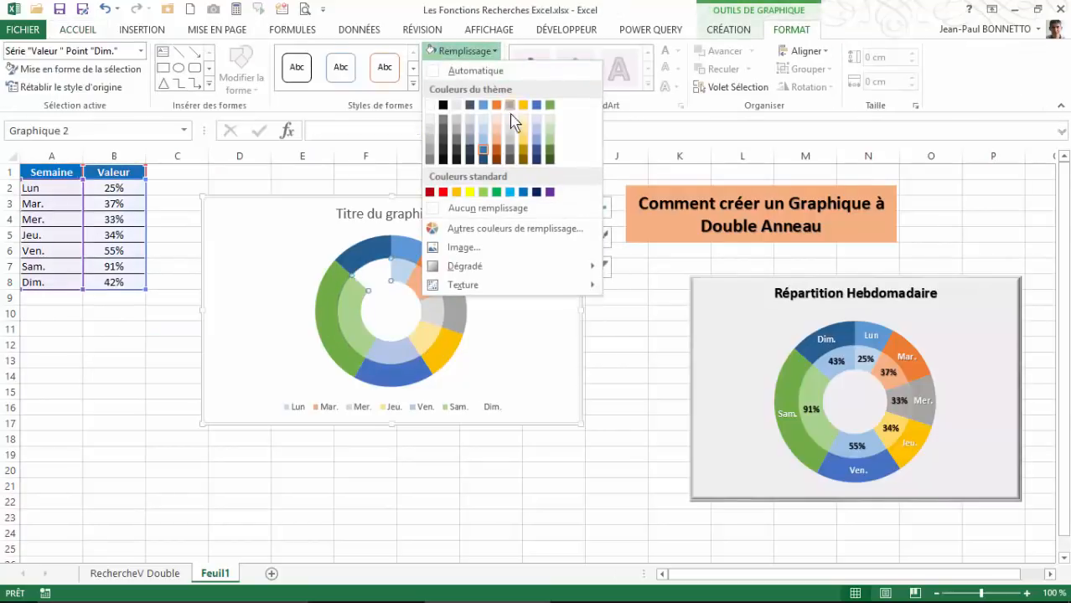
pyautogui.click(483, 147)
pyautogui.click(141, 376)
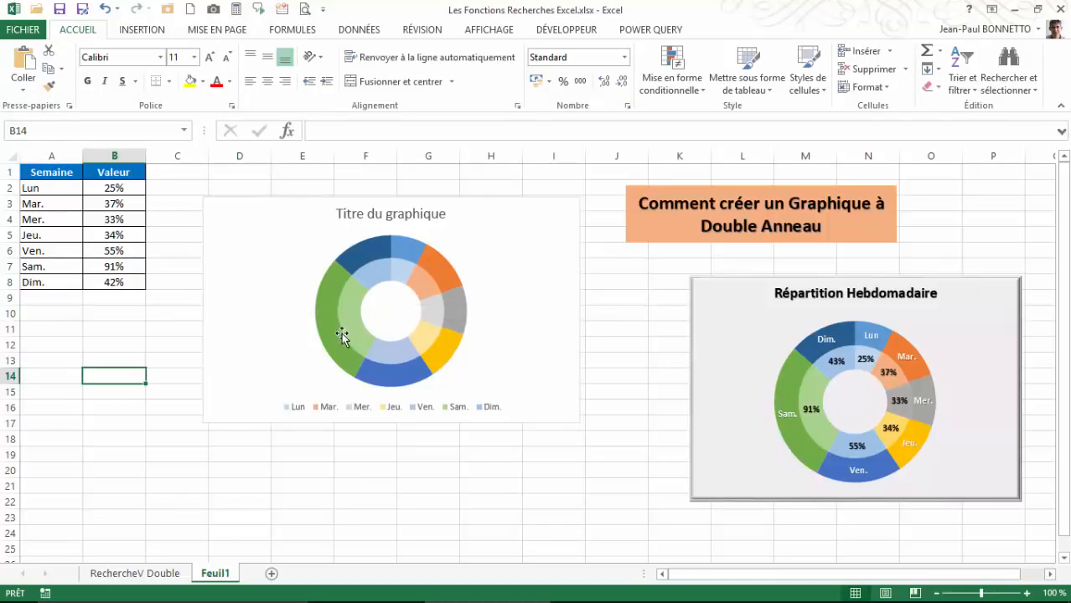
# Delete the new chart's legend and change its title to "Répartition Hebdomadaire".
pyautogui.click(383, 408)
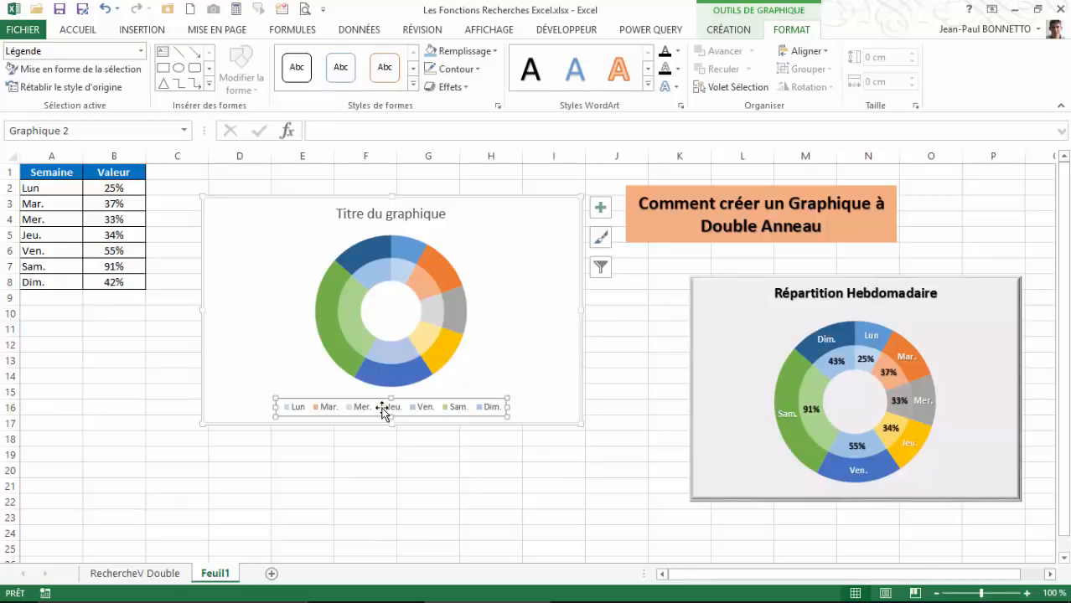
pyautogui.press('Delete')
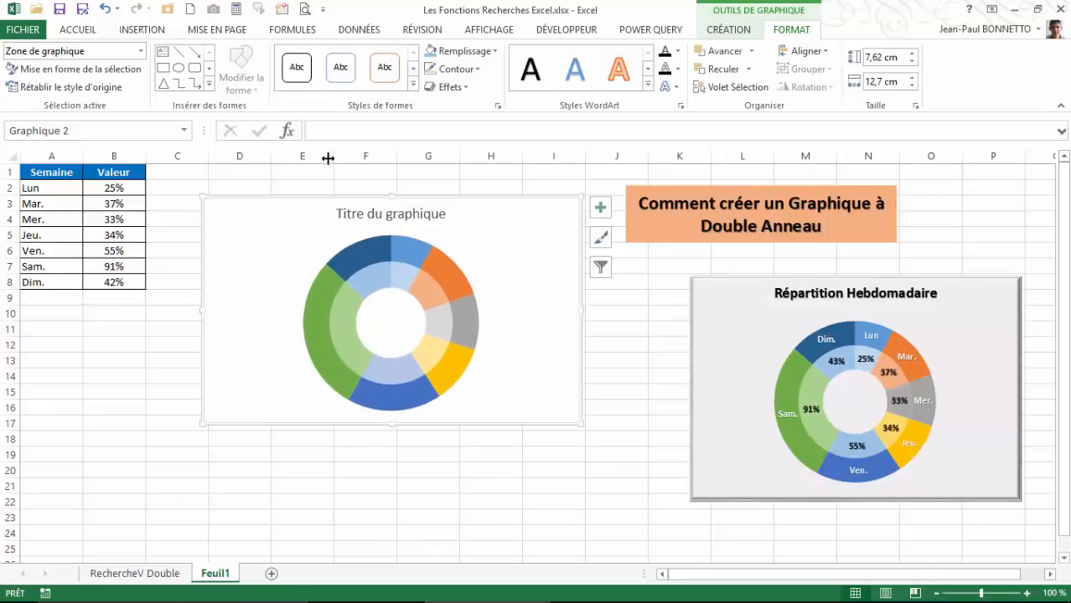
pyautogui.click(361, 214)
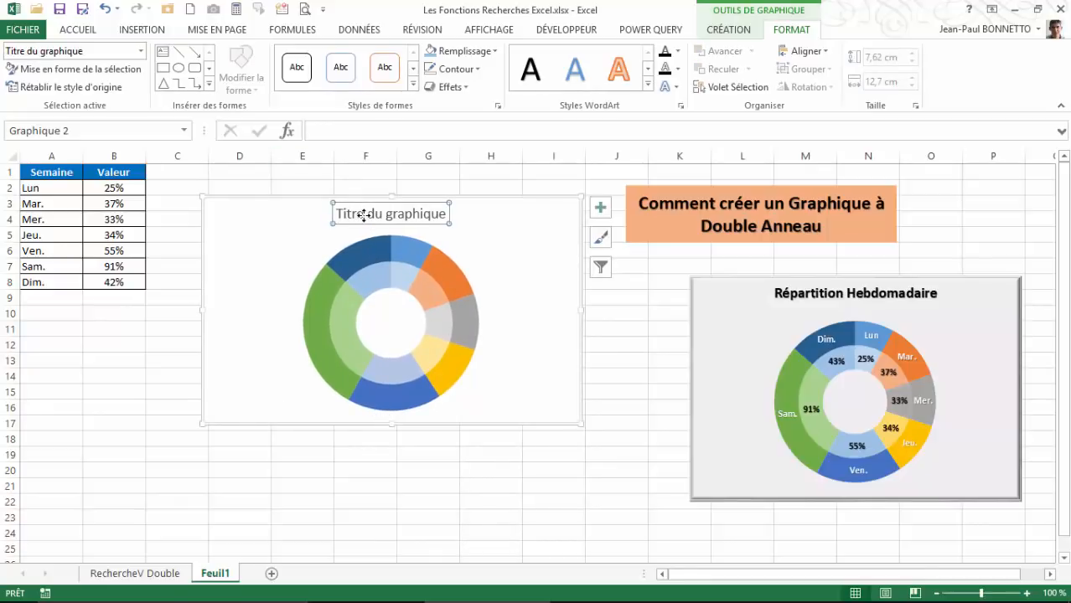
pyautogui.click(349, 134)
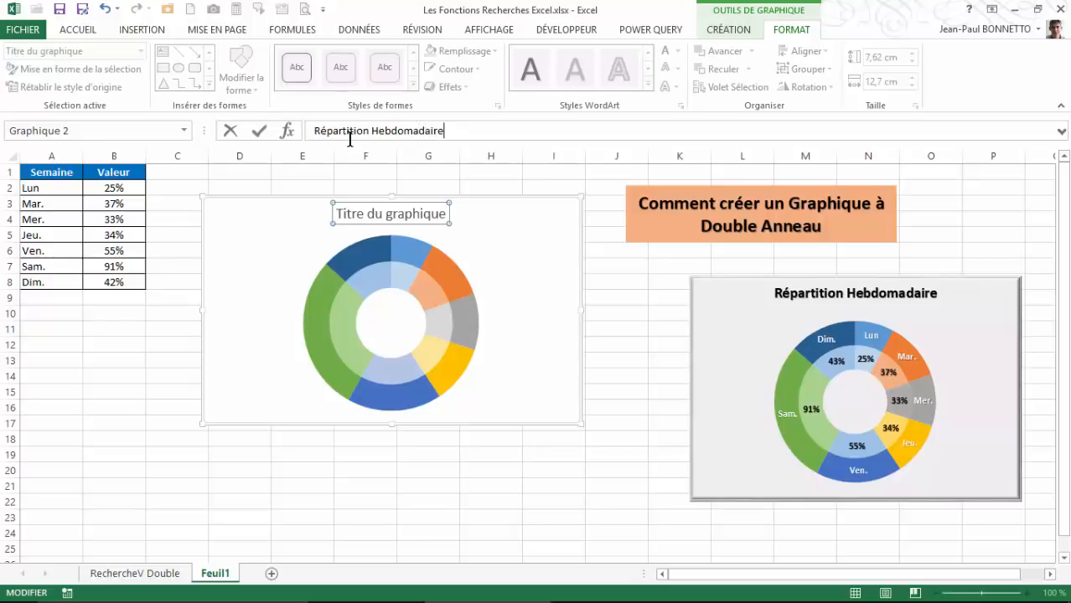
pyautogui.press('Return')
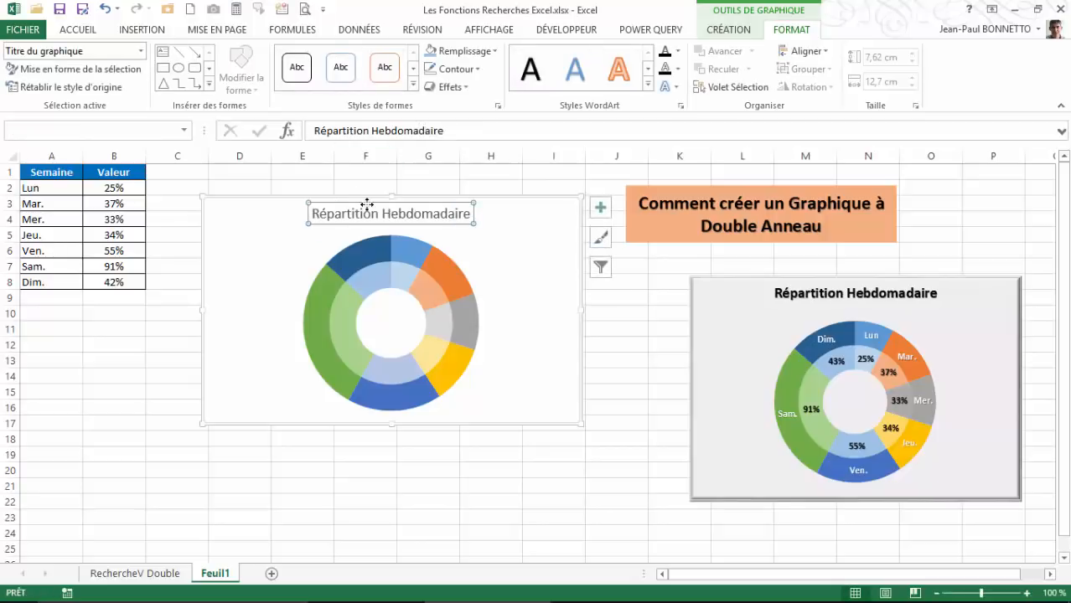
# Apply the black WordArt style to the chart title and make it bold.
pyautogui.click(530, 69)
pyautogui.click(69, 33)
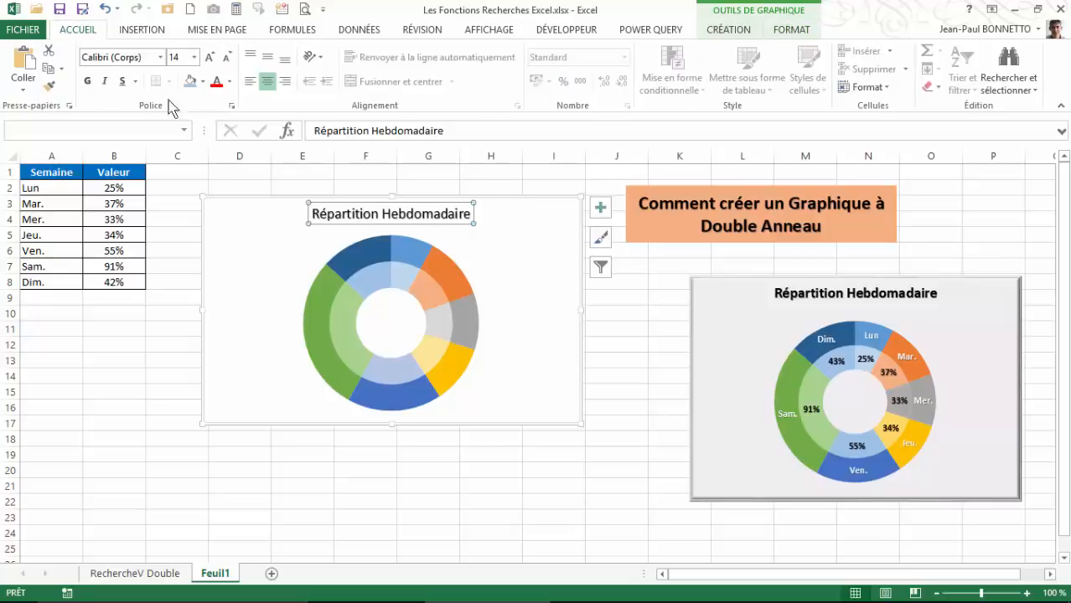
pyautogui.click(89, 81)
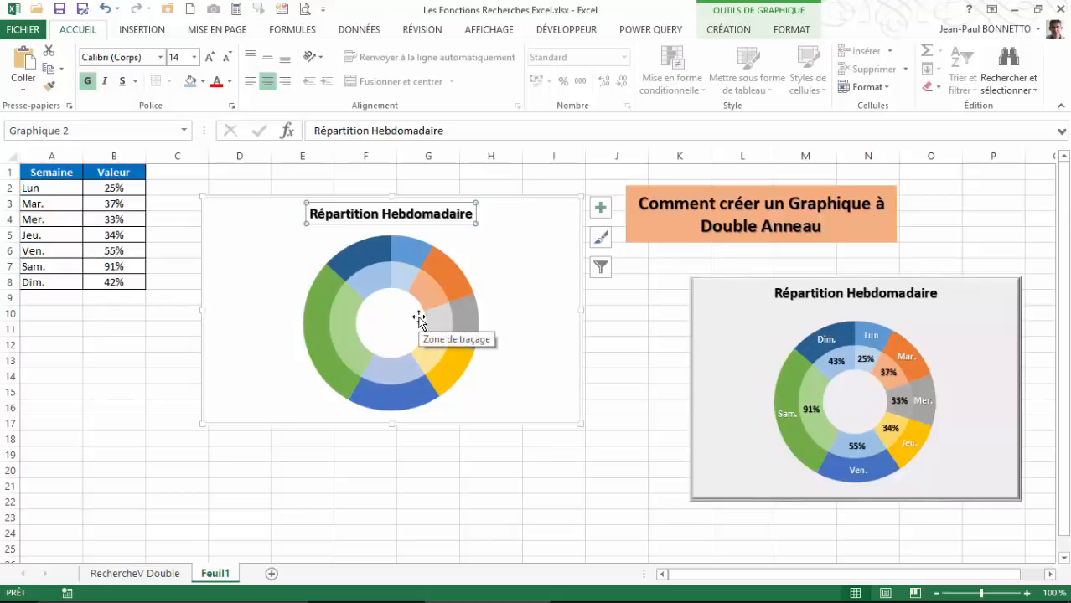
# Add data labels showing the values to the inner ring.
pyautogui.click(409, 283)
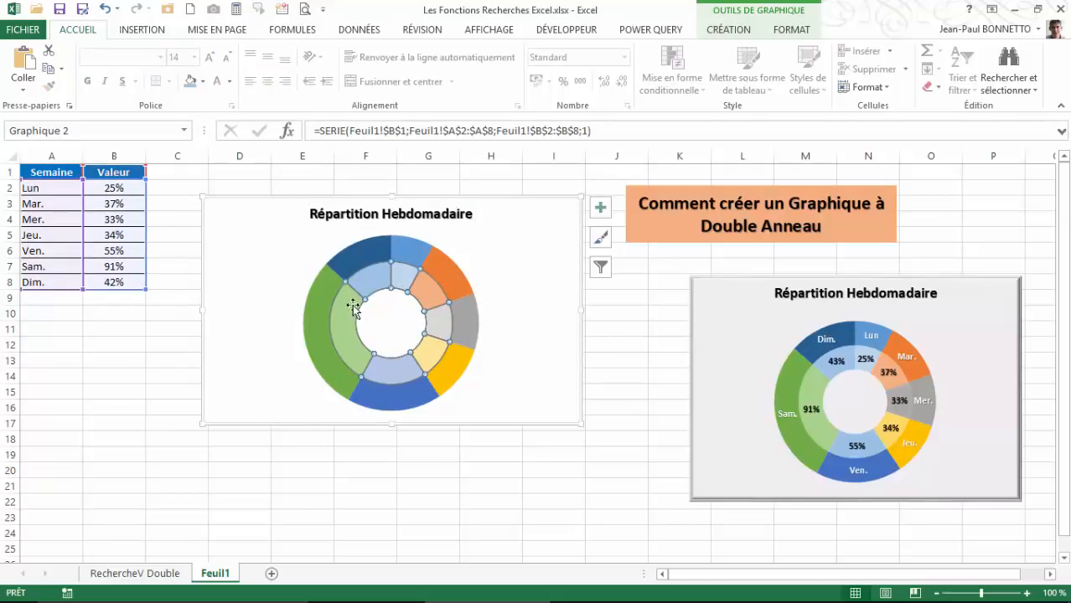
pyautogui.rightClick(408, 279)
pyautogui.click(503, 381)
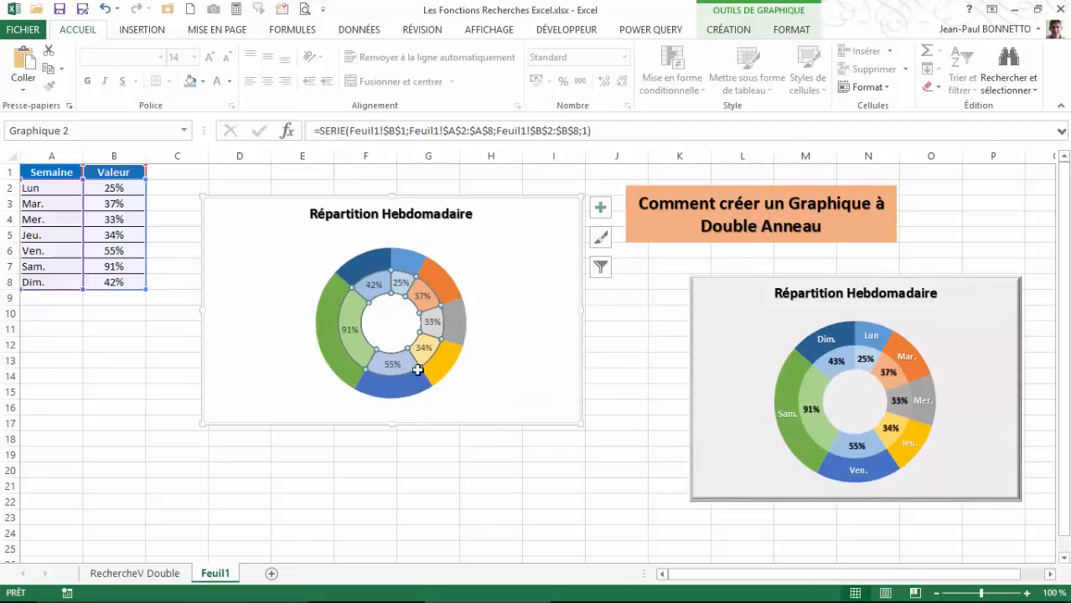
# Format the inner ring's data labels with the black WordArt style, font size 10 and bold.
pyautogui.click(374, 284)
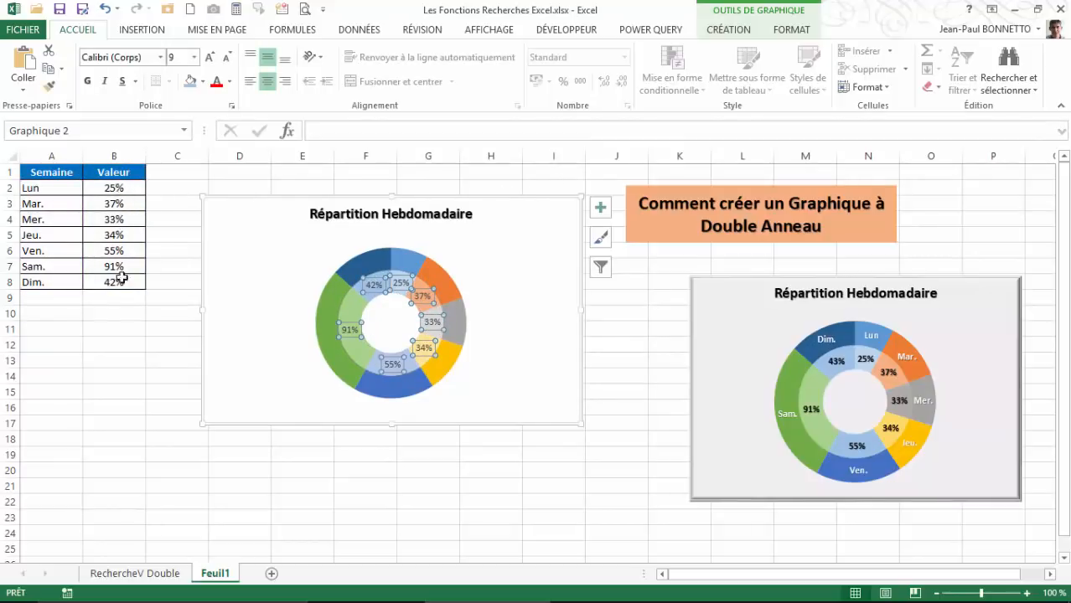
pyautogui.click(789, 34)
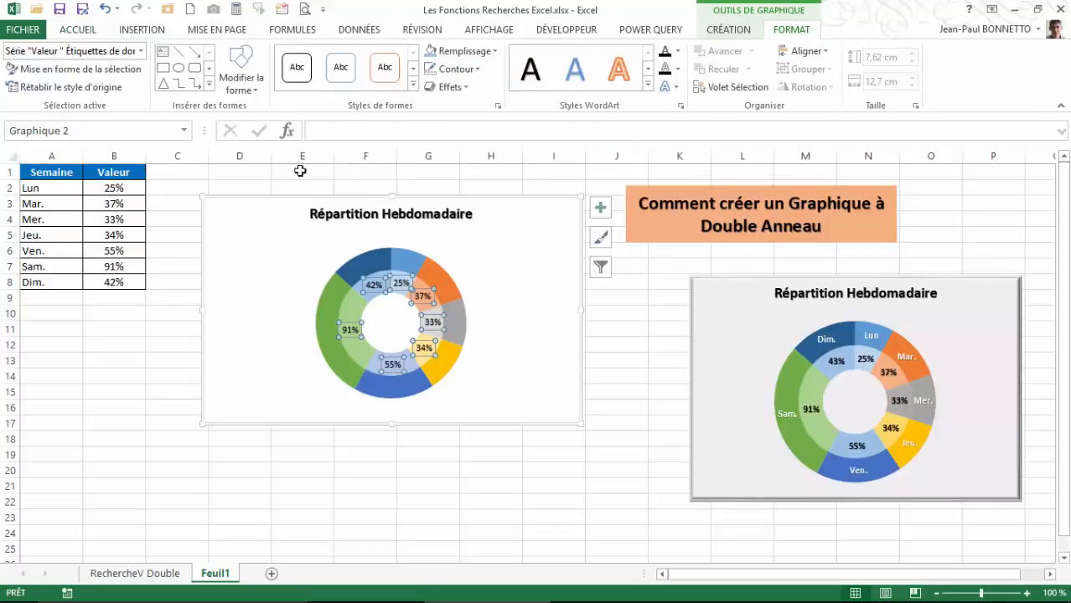
pyautogui.click(77, 30)
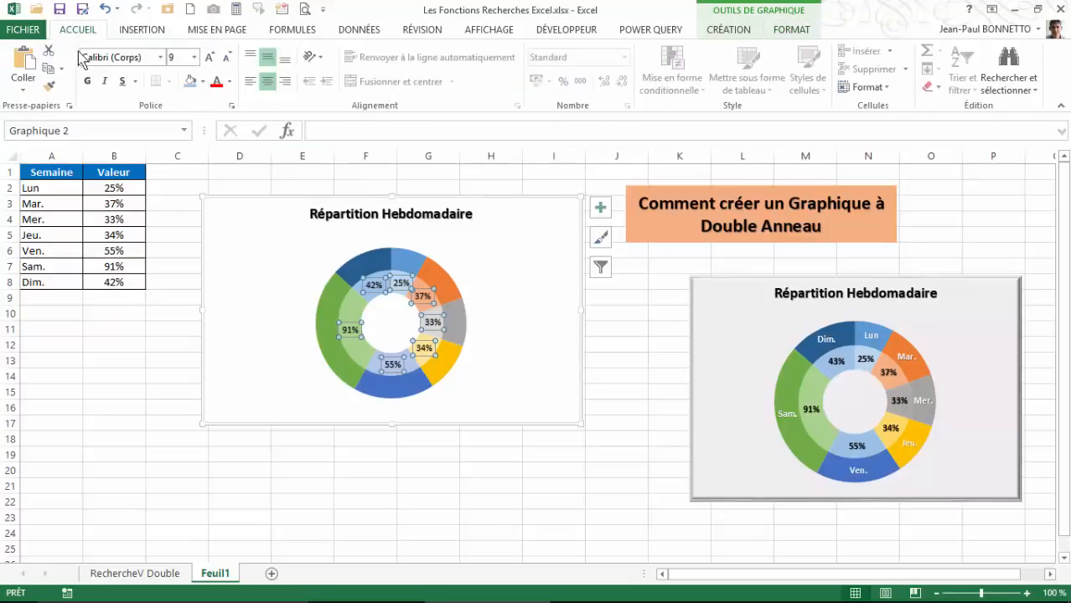
pyautogui.click(211, 57)
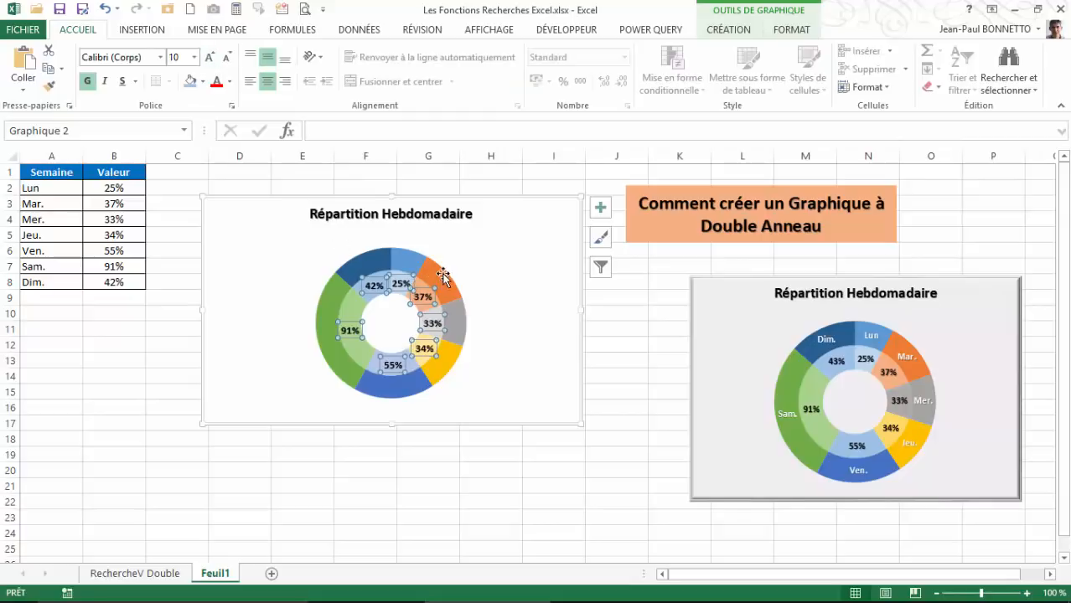
# Add data labels to the outer ring.
pyautogui.click(406, 260)
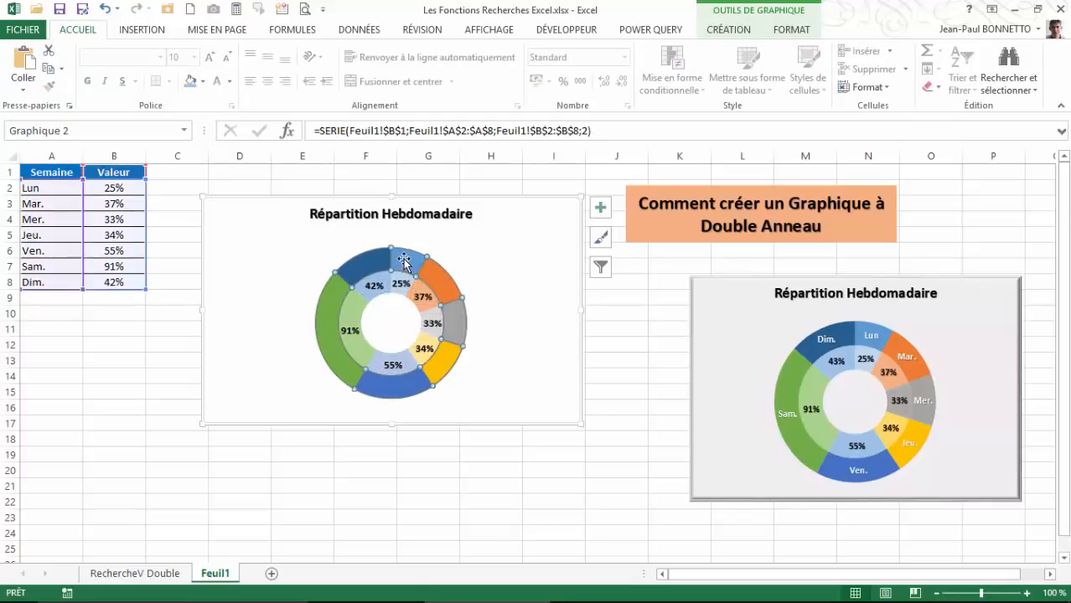
pyautogui.rightClick(404, 261)
pyautogui.moveTo(491, 371)
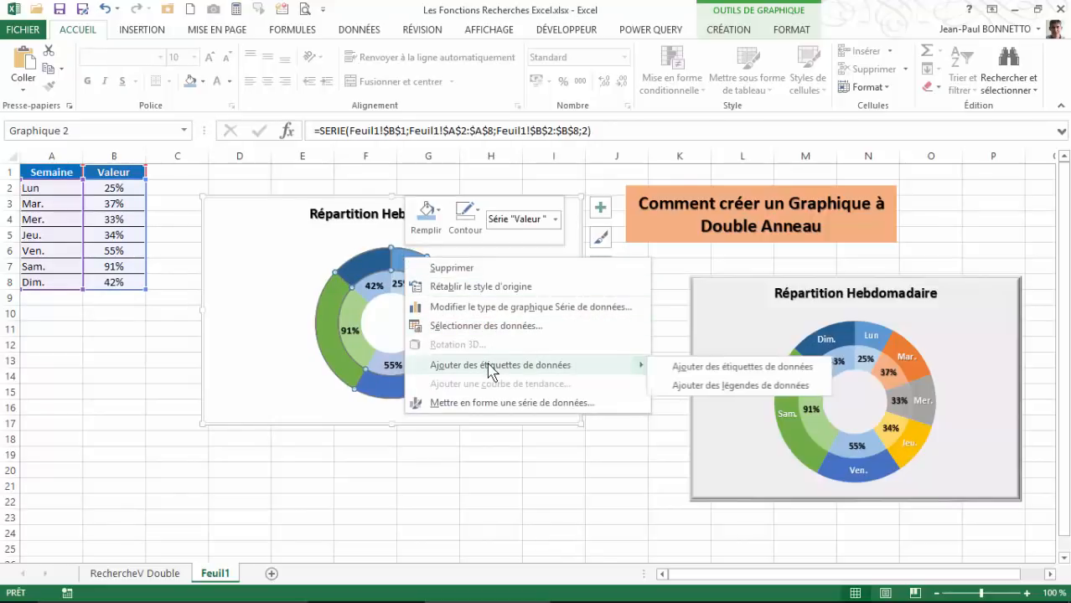
pyautogui.click(718, 368)
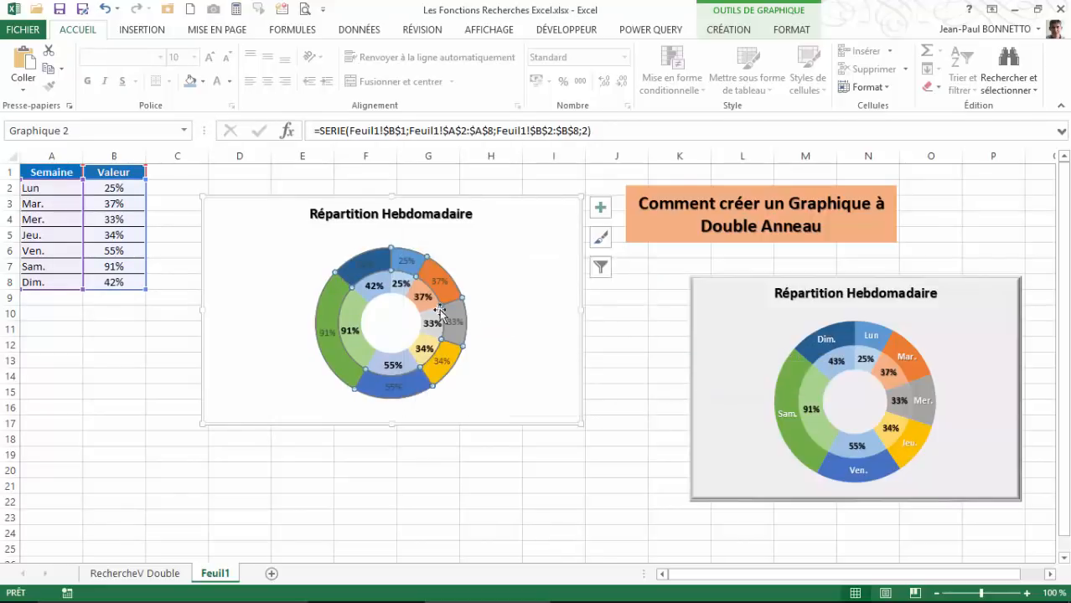
# Make the outer ring's data labels show the category name instead of the value.
pyautogui.click(405, 263)
pyautogui.rightClick(405, 265)
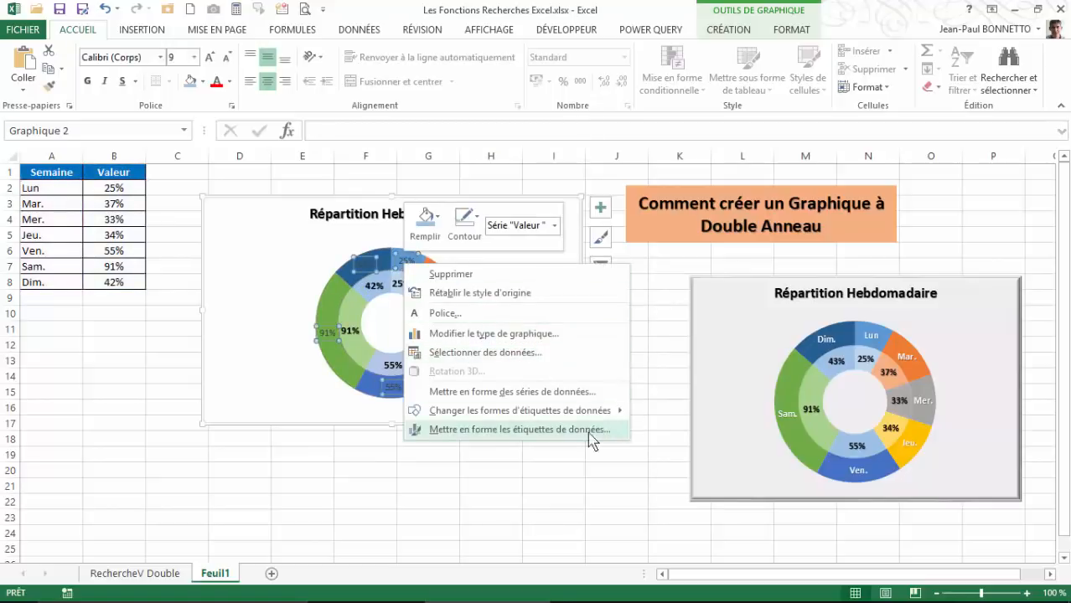
pyautogui.click(522, 430)
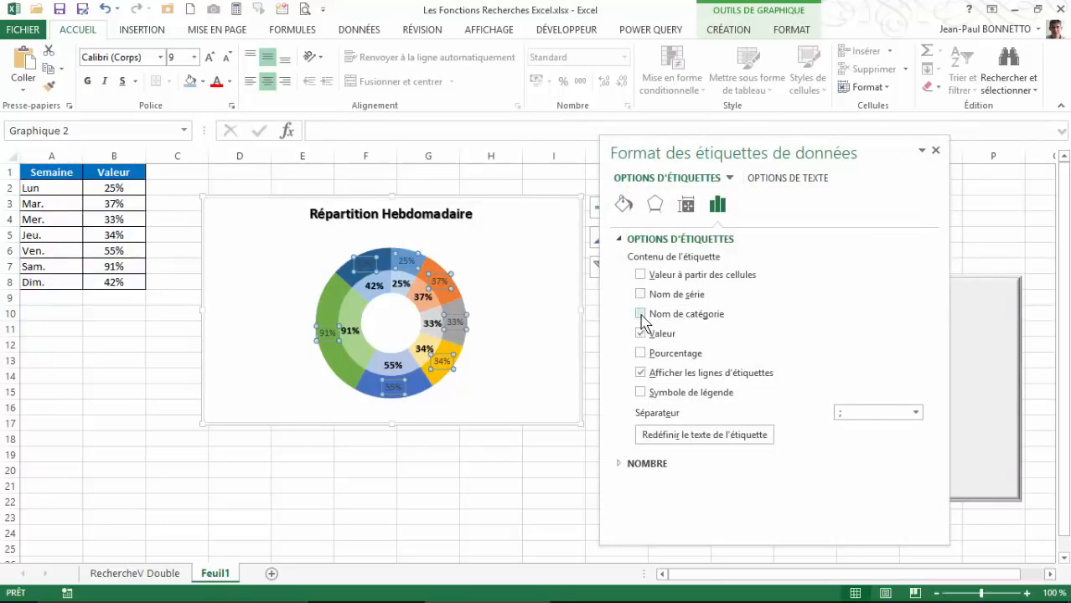
pyautogui.click(640, 314)
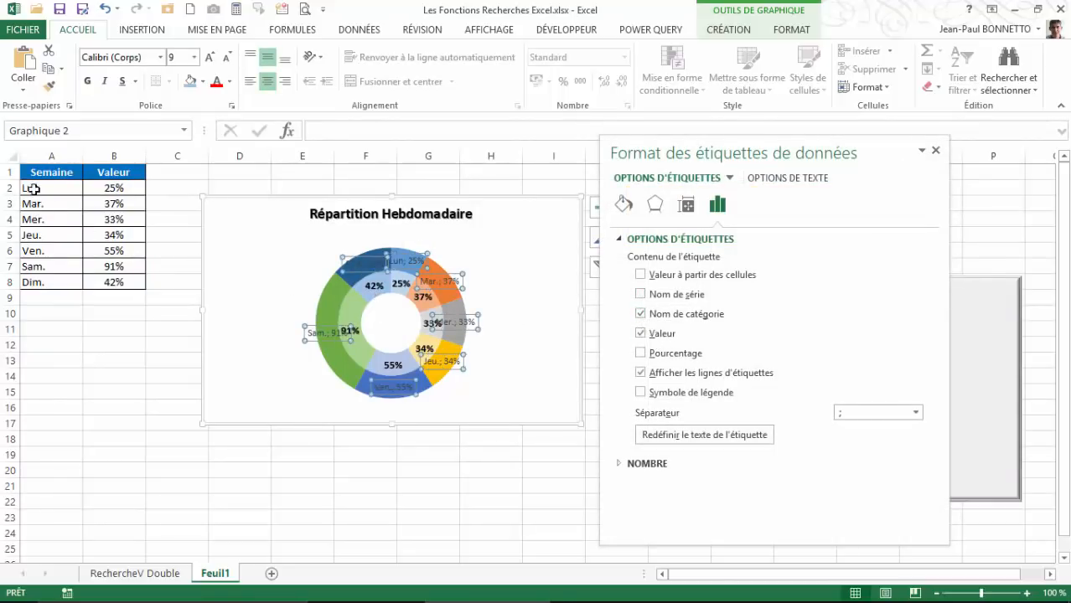
pyautogui.click(641, 334)
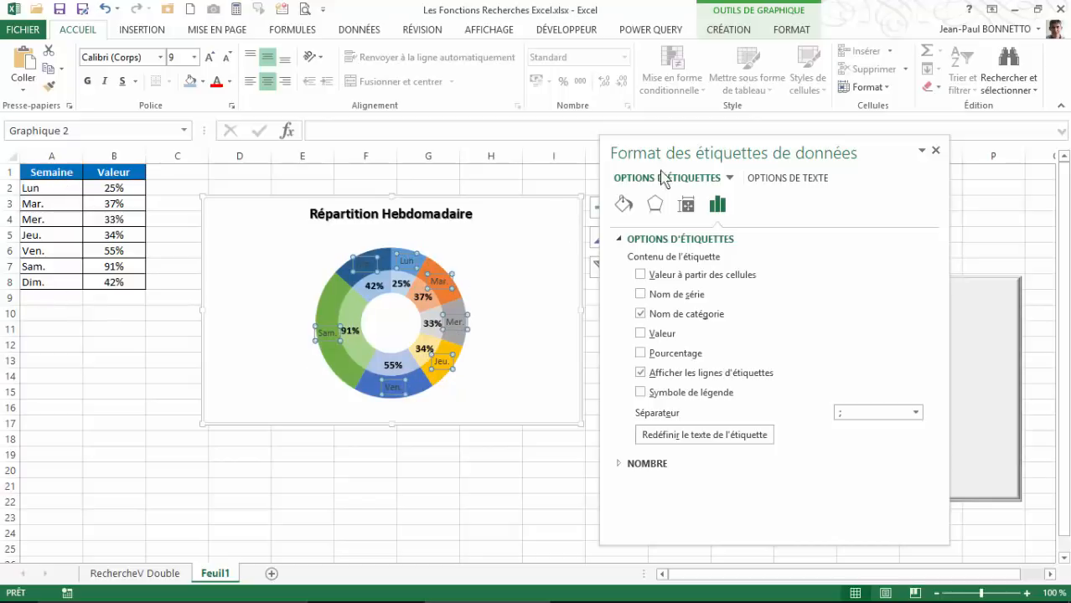
pyautogui.click(935, 150)
# Format the outer ring's category labels in white, bold and one font size larger, and deselect the chart.
pyautogui.click(791, 29)
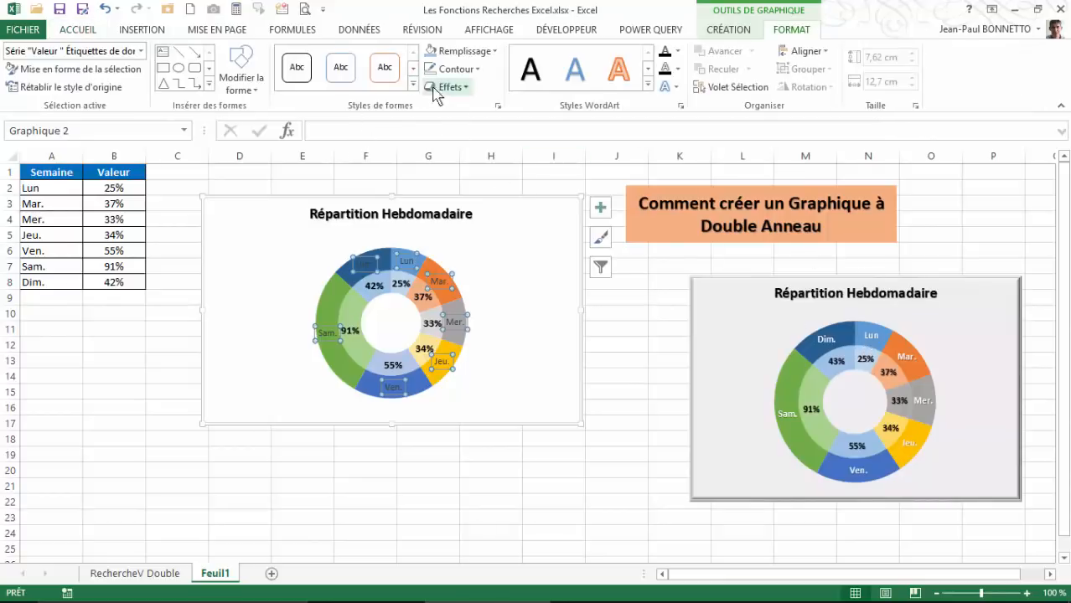
pyautogui.click(75, 30)
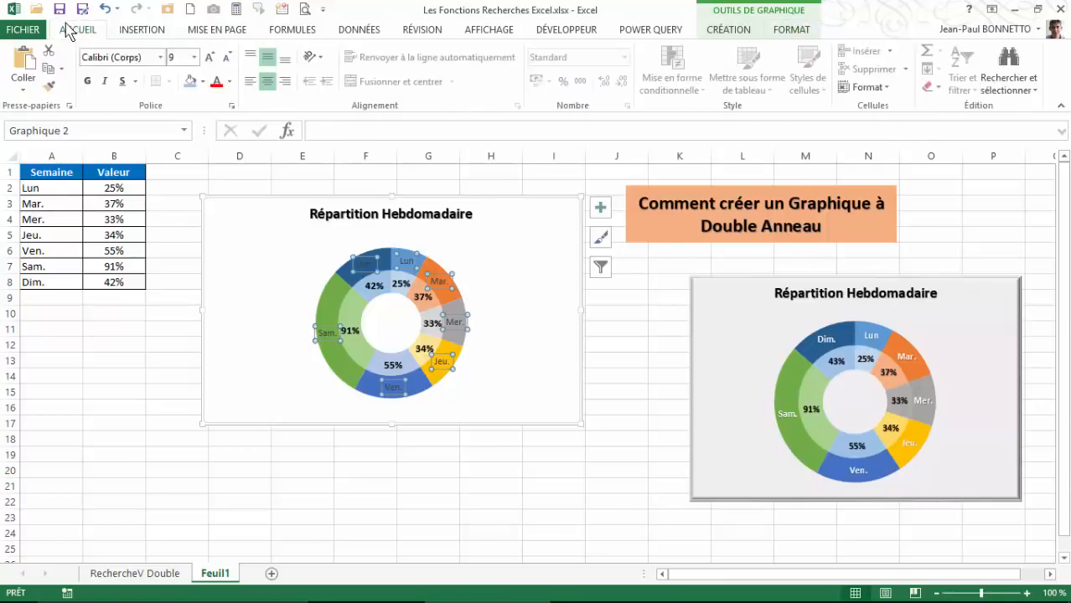
pyautogui.click(230, 81)
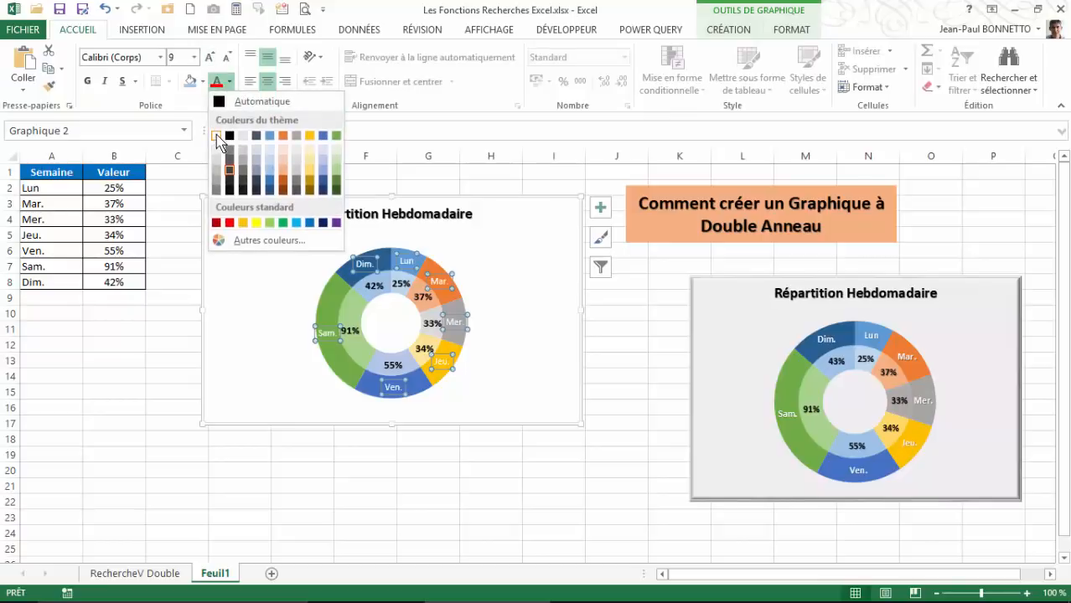
pyautogui.click(217, 137)
pyautogui.click(88, 81)
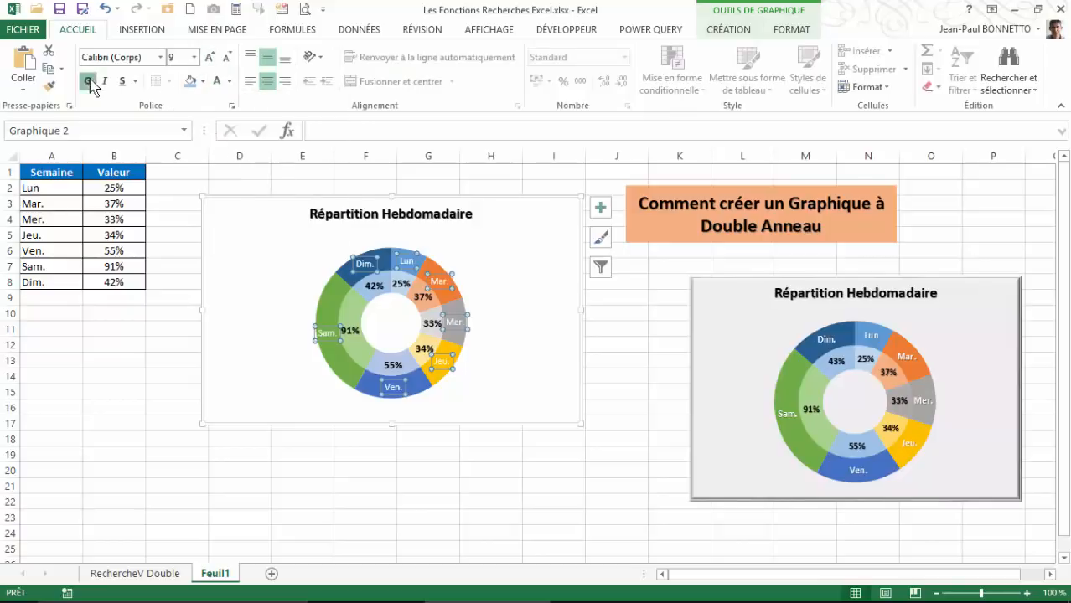
pyautogui.click(209, 57)
pyautogui.click(112, 345)
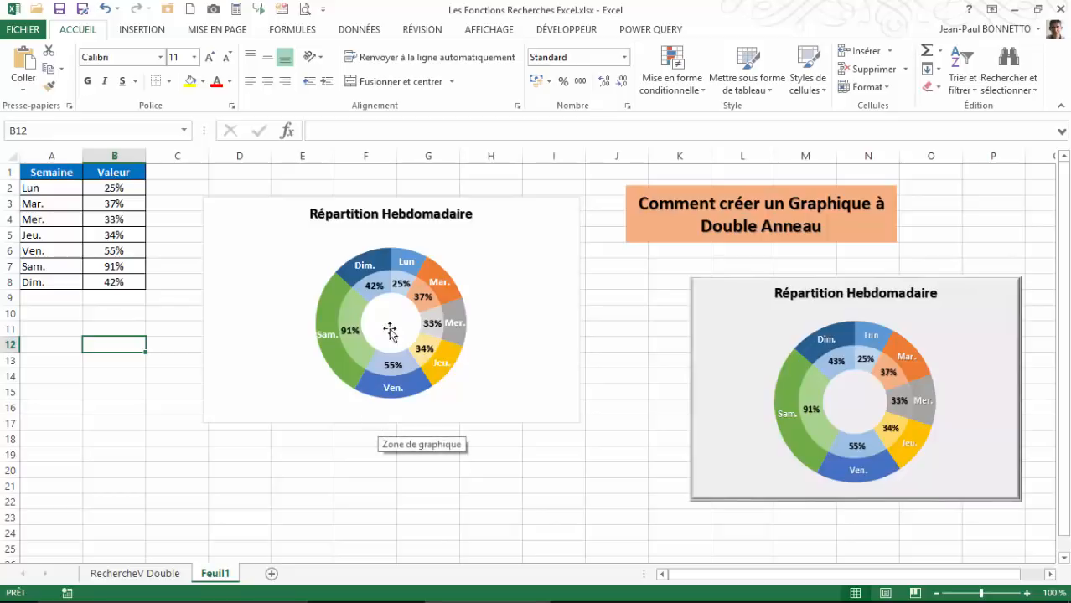
# Set the Mer. value in cell B4 to 51%.
pyautogui.click(114, 214)
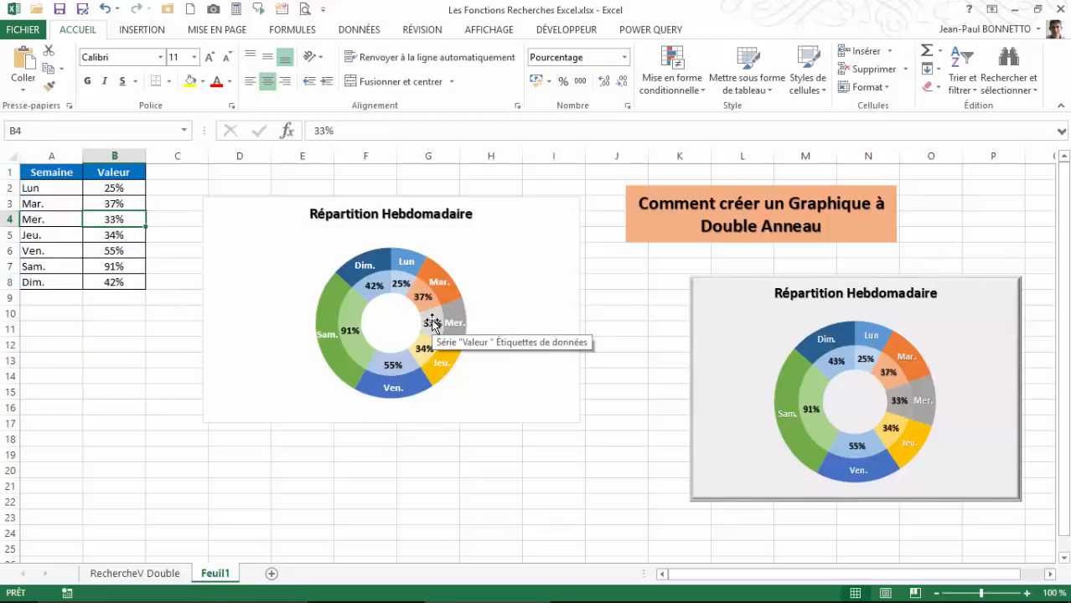
pyautogui.write('51')
pyautogui.press('Return')
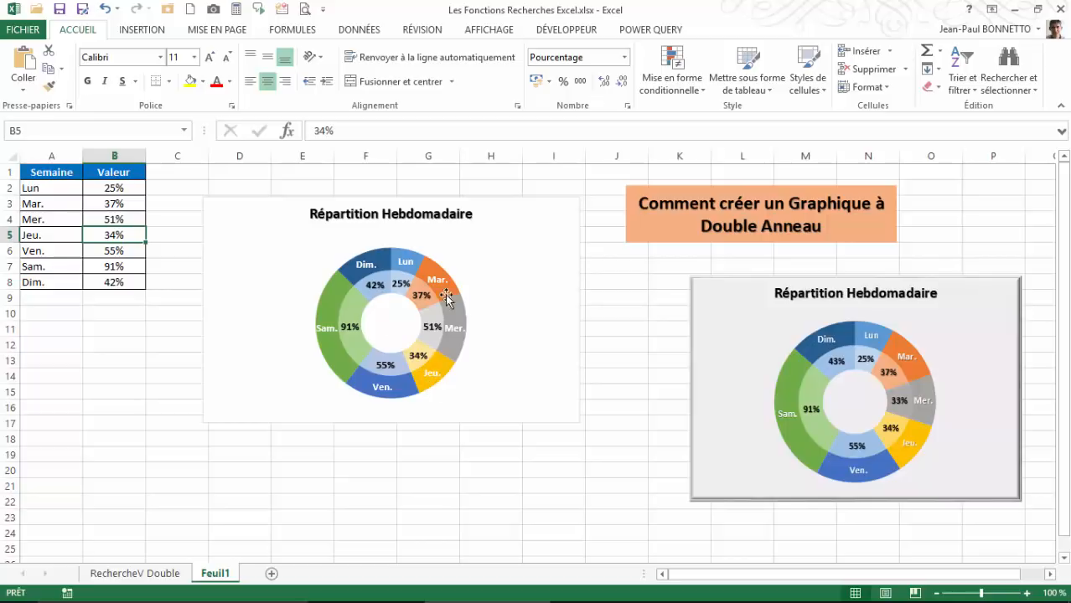
# Enlarge the doughnut's plot area to fill the space below the title, and shift the whole chart slightly up and left.
pyautogui.click(466, 255)
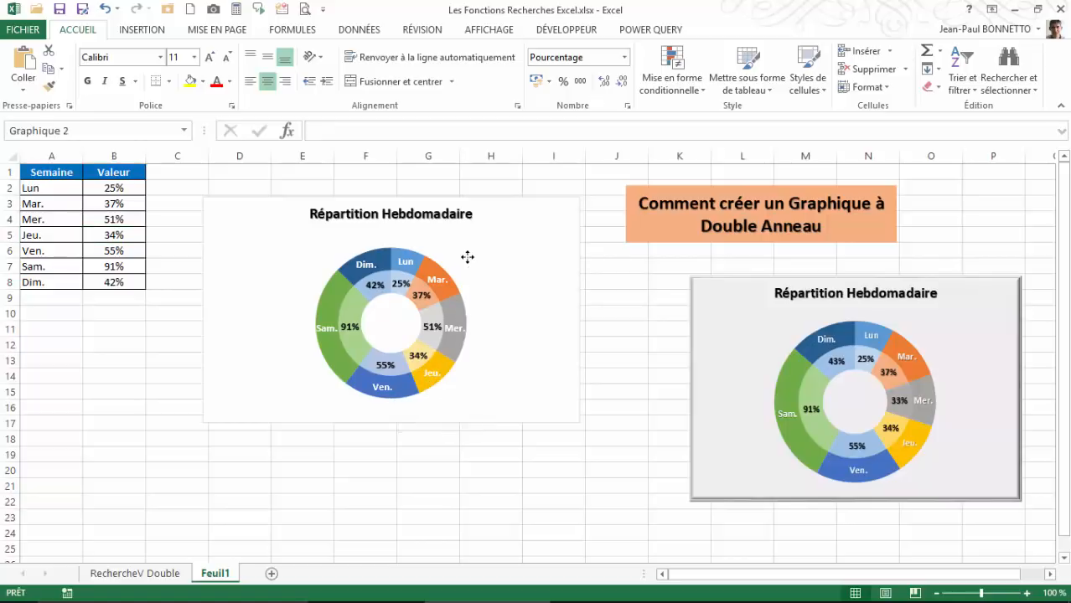
pyautogui.moveTo(466, 399); pyautogui.dragTo(489, 421)
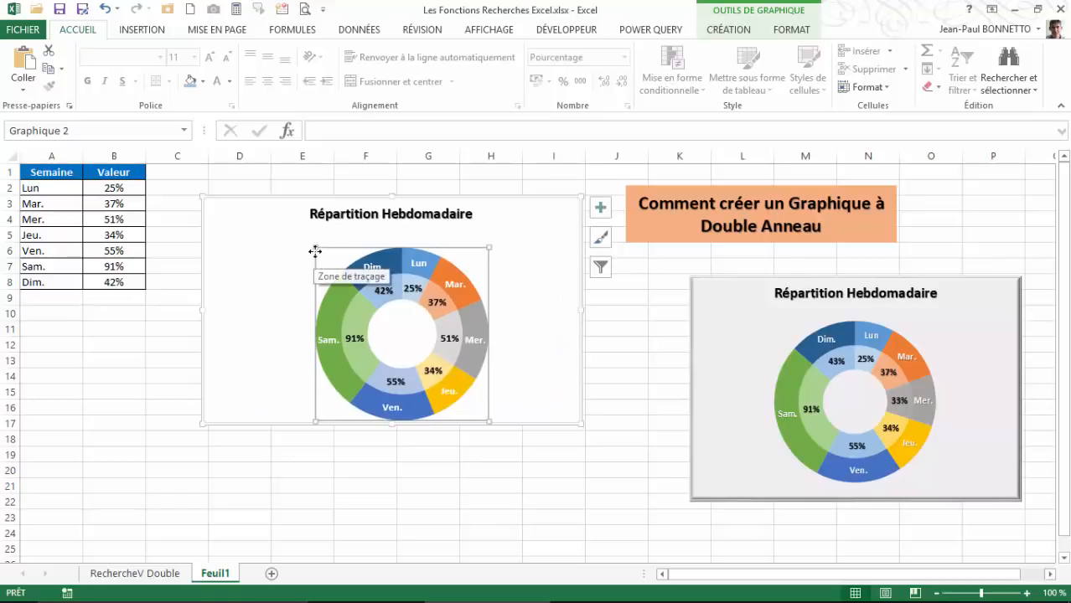
pyautogui.moveTo(316, 246); pyautogui.dragTo(298, 239)
pyautogui.moveTo(322, 274); pyautogui.dragTo(295, 227)
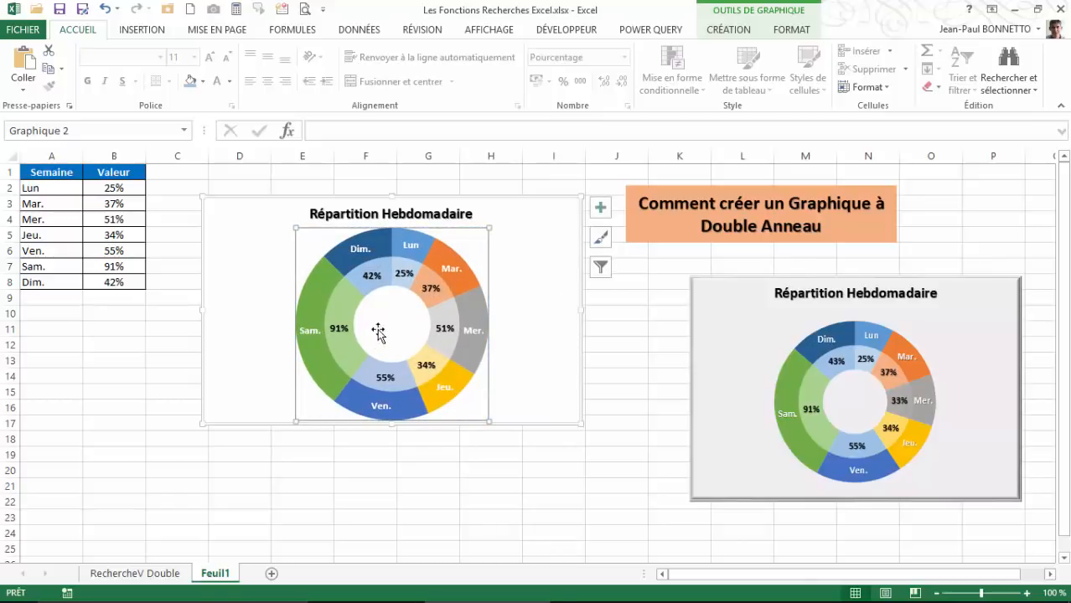
pyautogui.click(545, 272)
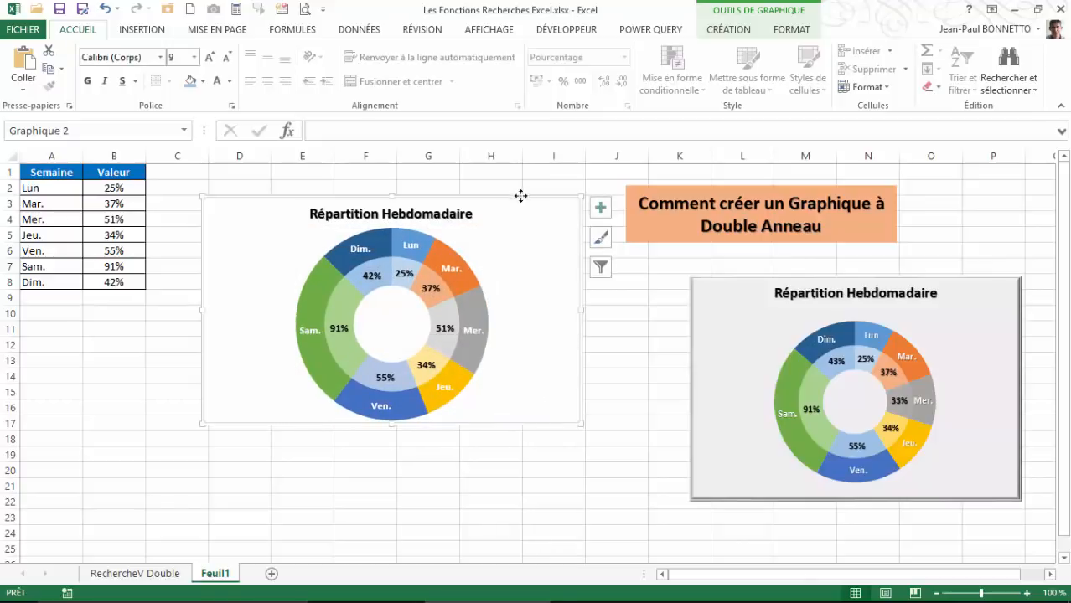
pyautogui.moveTo(520, 195); pyautogui.dragTo(506, 186)
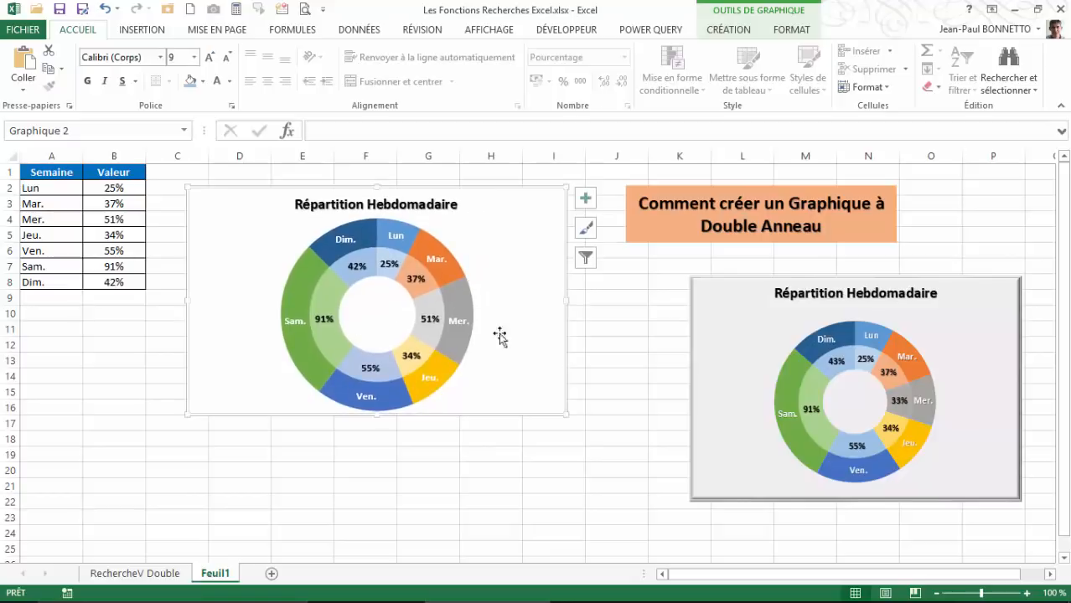
# Fill the chart area with a light grey theme colour and move the chart up to start in row 1.
pyautogui.click(792, 30)
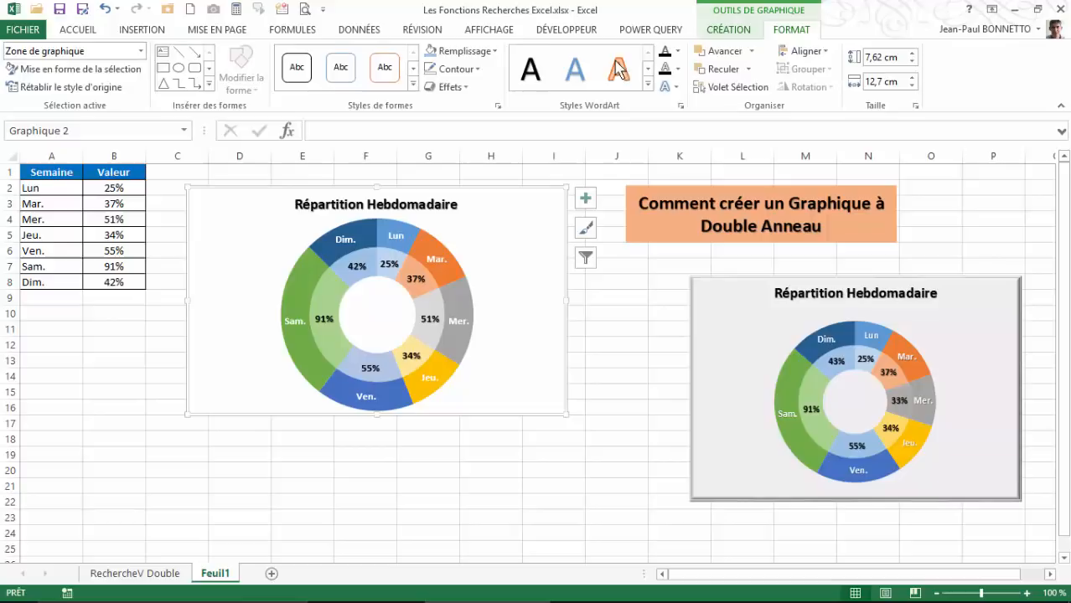
pyautogui.click(492, 53)
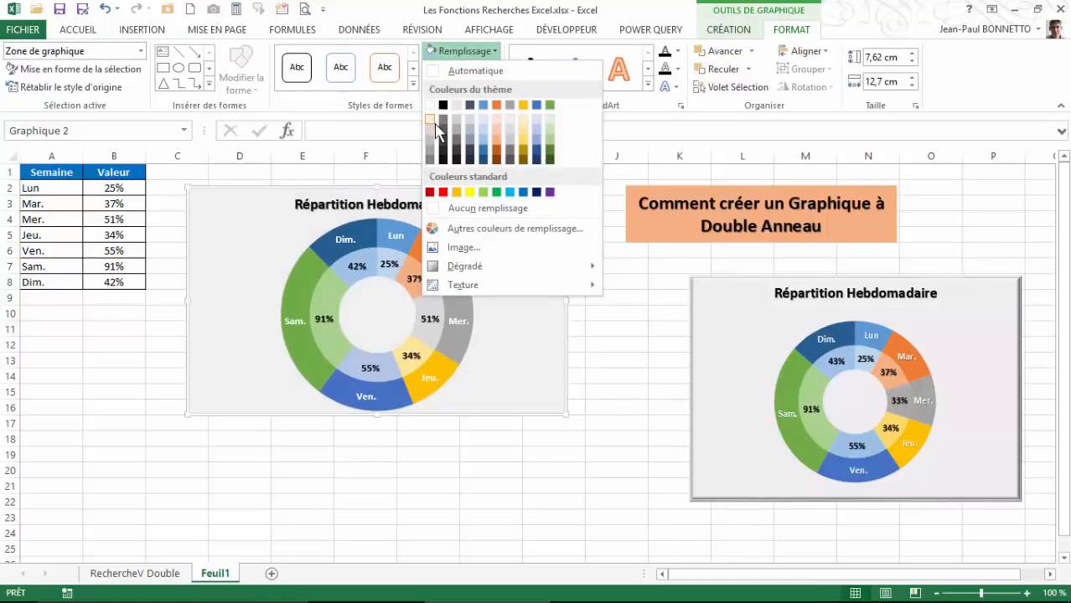
pyautogui.click(430, 128)
pyautogui.click(616, 282)
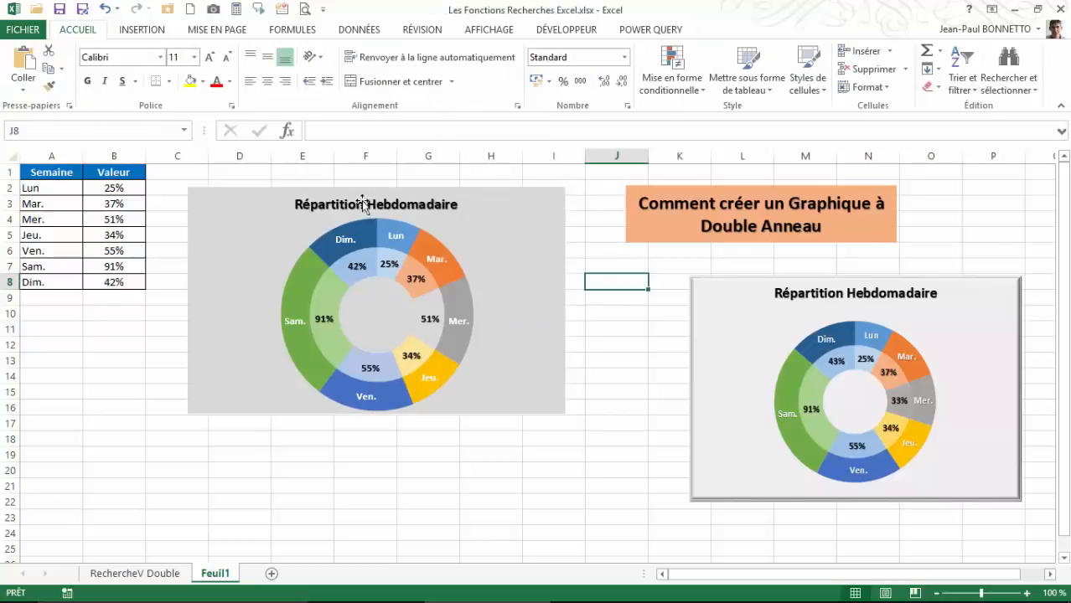
pyautogui.moveTo(434, 191); pyautogui.dragTo(433, 182)
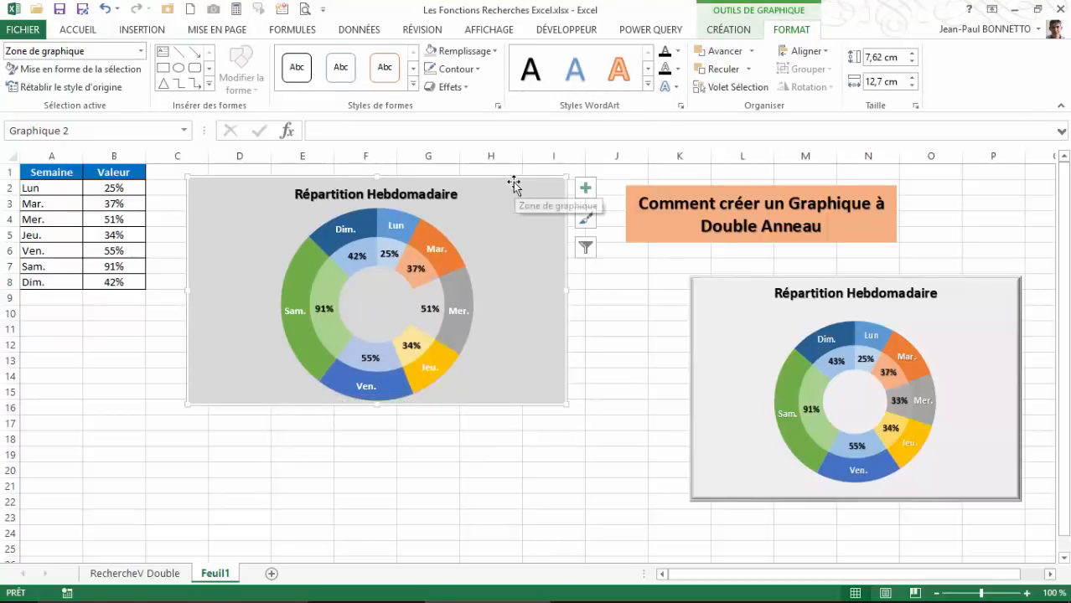
pyautogui.moveTo(512, 180)
pyautogui.mouseDown()
pyautogui.moveTo(514, 205)
pyautogui.moveTo(520, 180)
pyautogui.mouseUp()
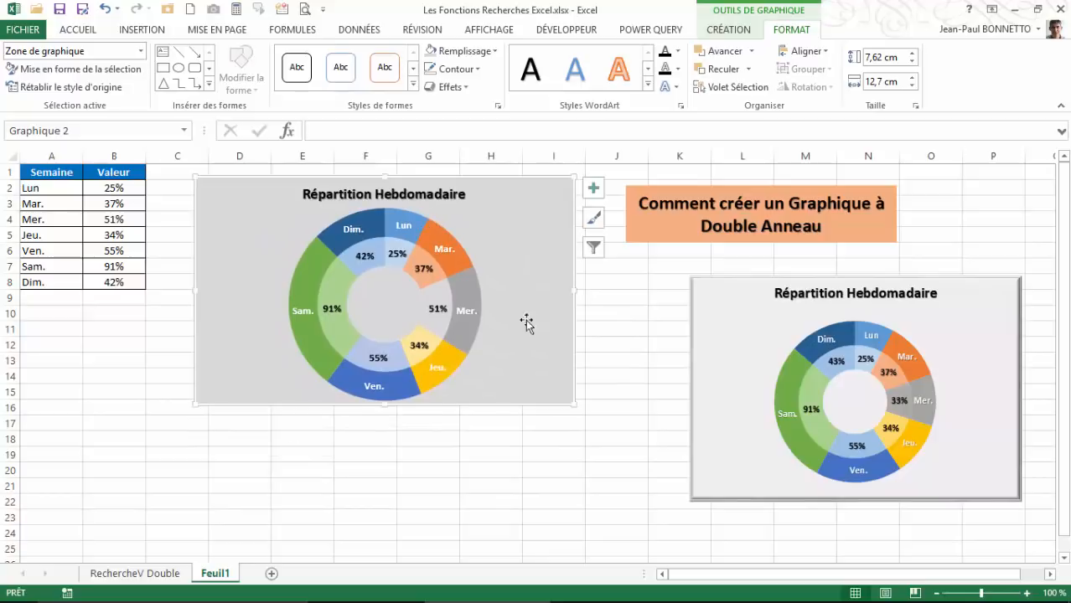
# Select the source table A1:B8 and inspect the doughnut's Ven. segment.
pyautogui.moveTo(46, 172); pyautogui.dragTo(113, 278)
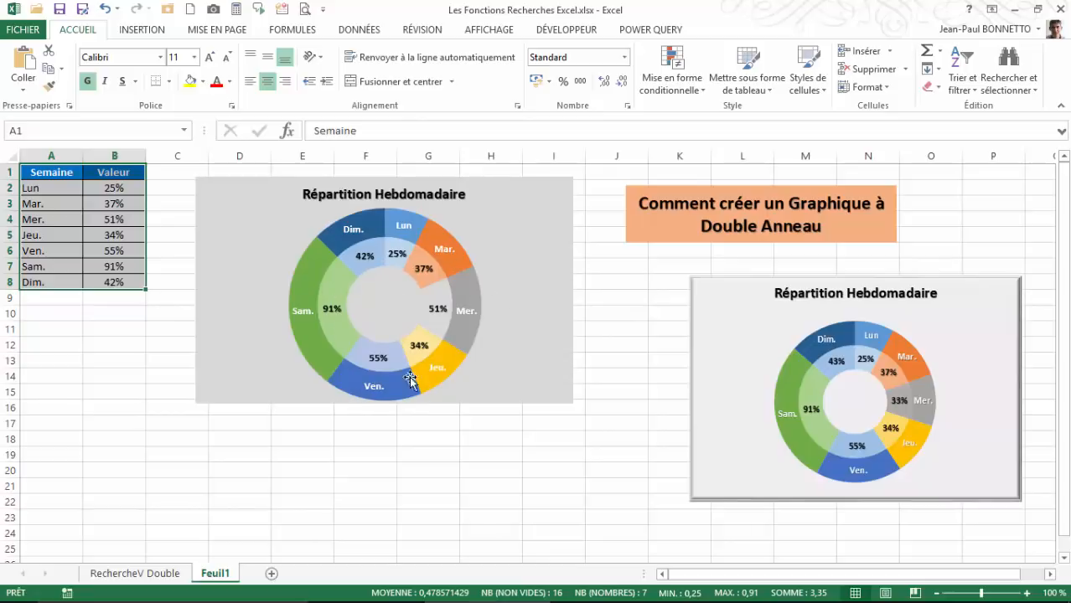
pyautogui.moveTo(393, 377)
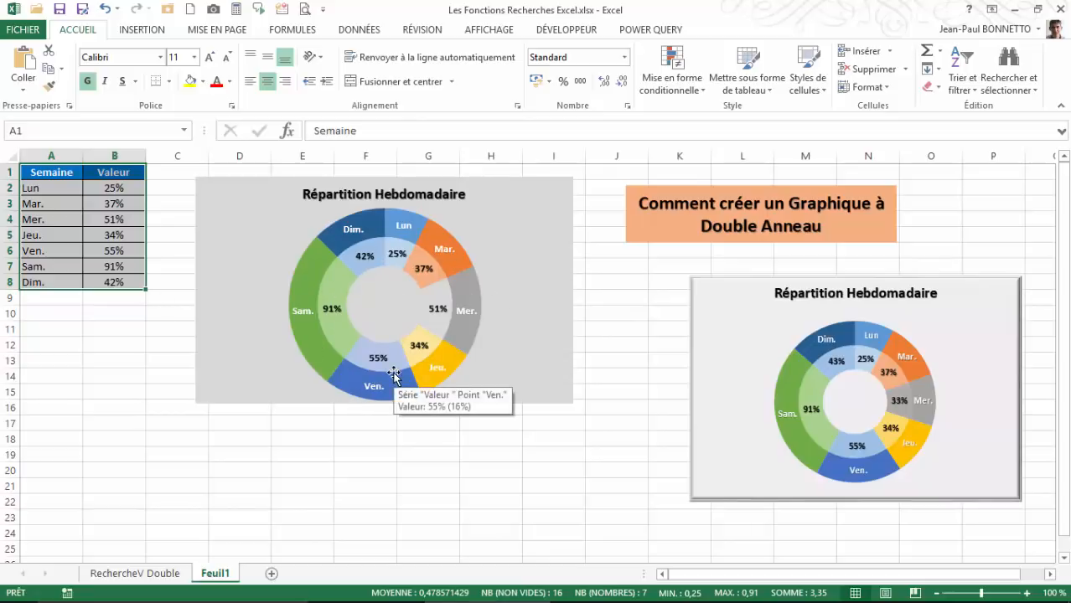